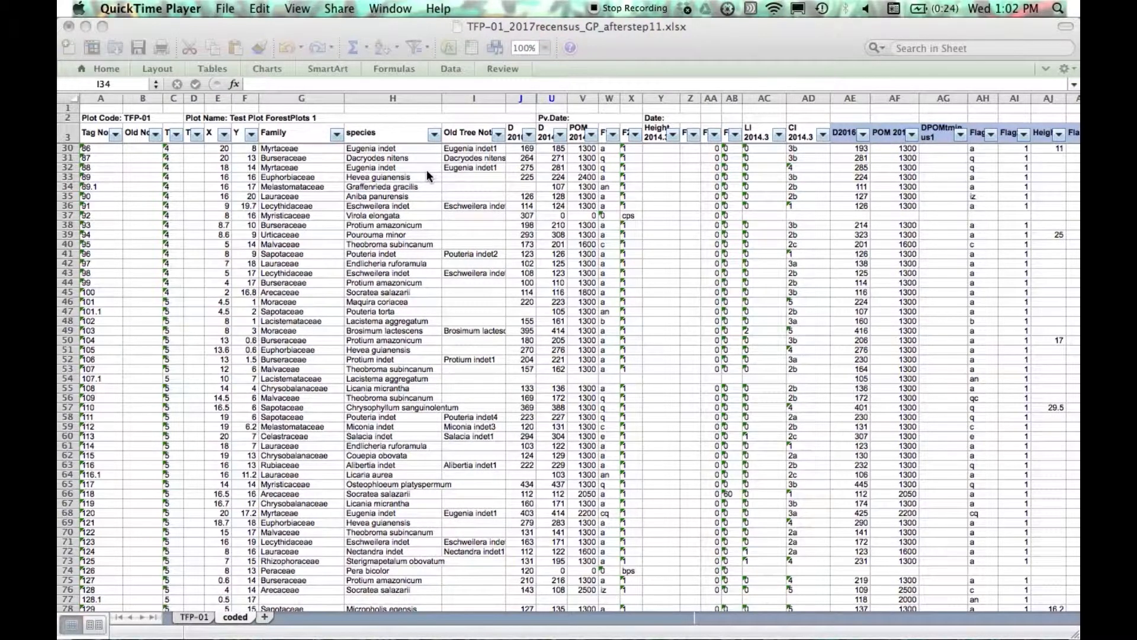
Step: Duplicate the species column by inserting a copy of it directly after the Family column
{"action": "left_click", "coordinate": [393, 98]}
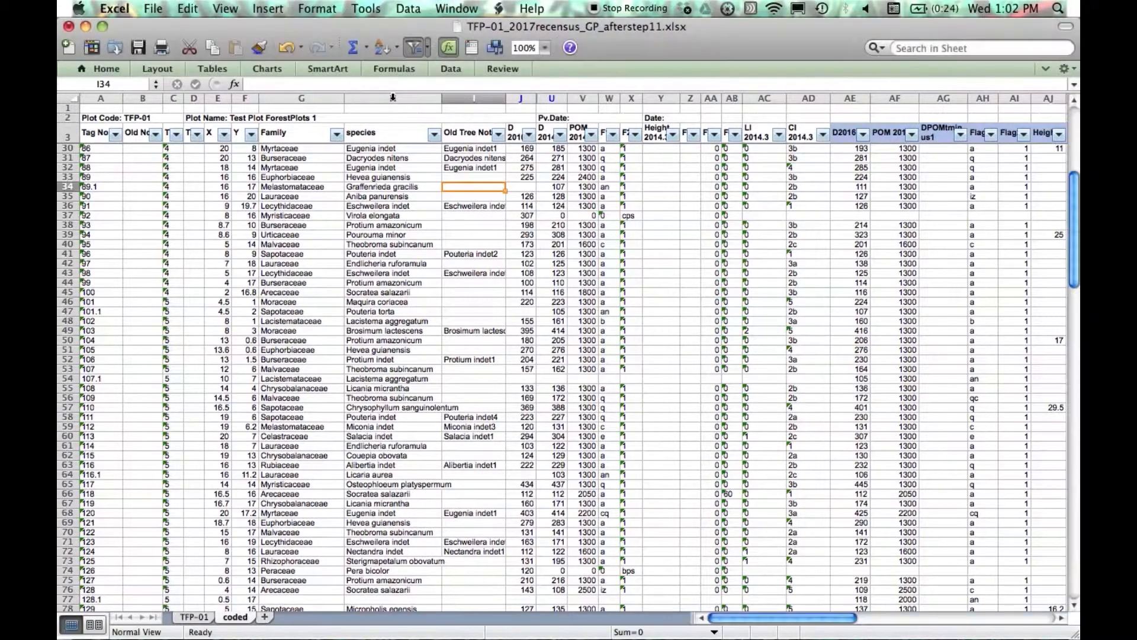
{"action": "right_click", "coordinate": [393, 98]}
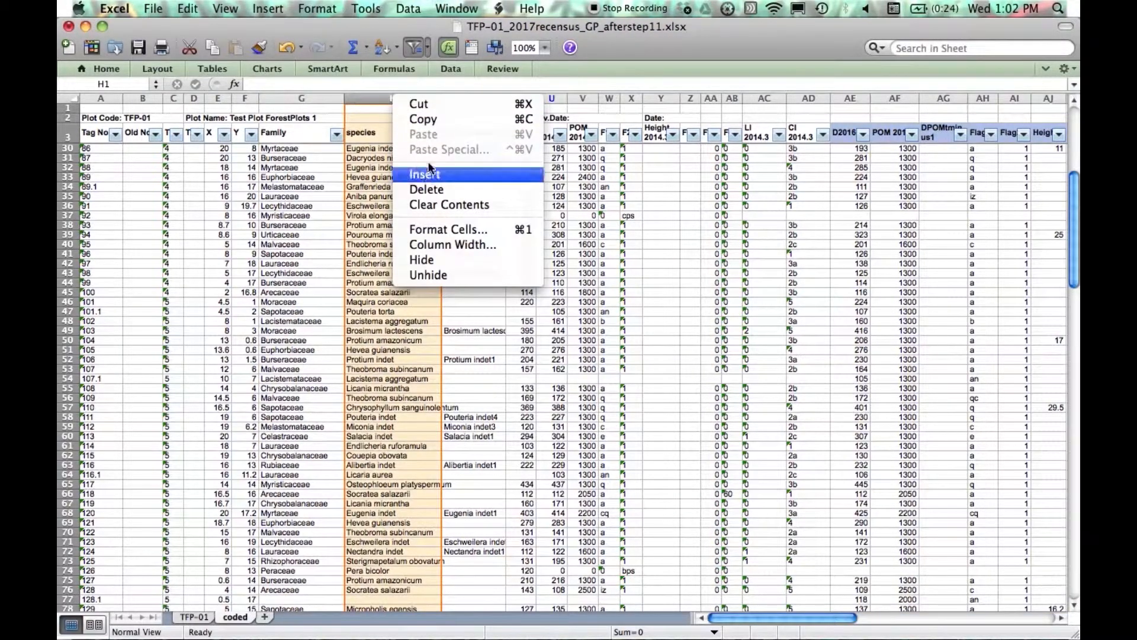
{"action": "left_click", "coordinate": [423, 118]}
{"action": "right_click", "coordinate": [389, 98]}
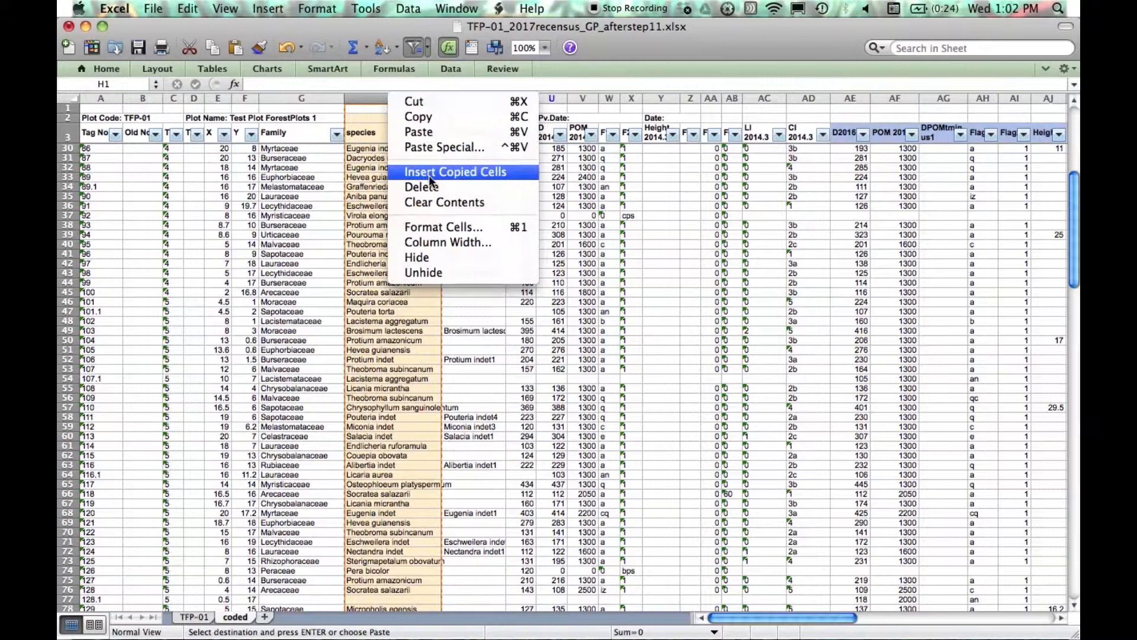
{"action": "left_click", "coordinate": [440, 172]}
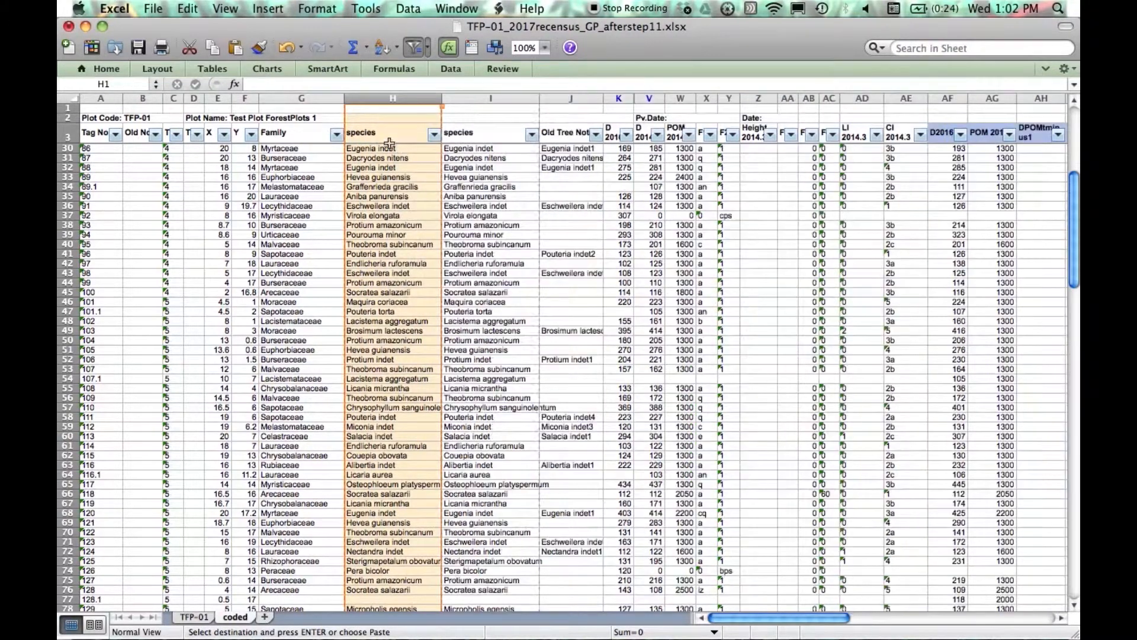
Step: Rename the header of the first of the two species columns to "original identification"
{"action": "left_click", "coordinate": [386, 135]}
{"action": "type", "text": "origi"}
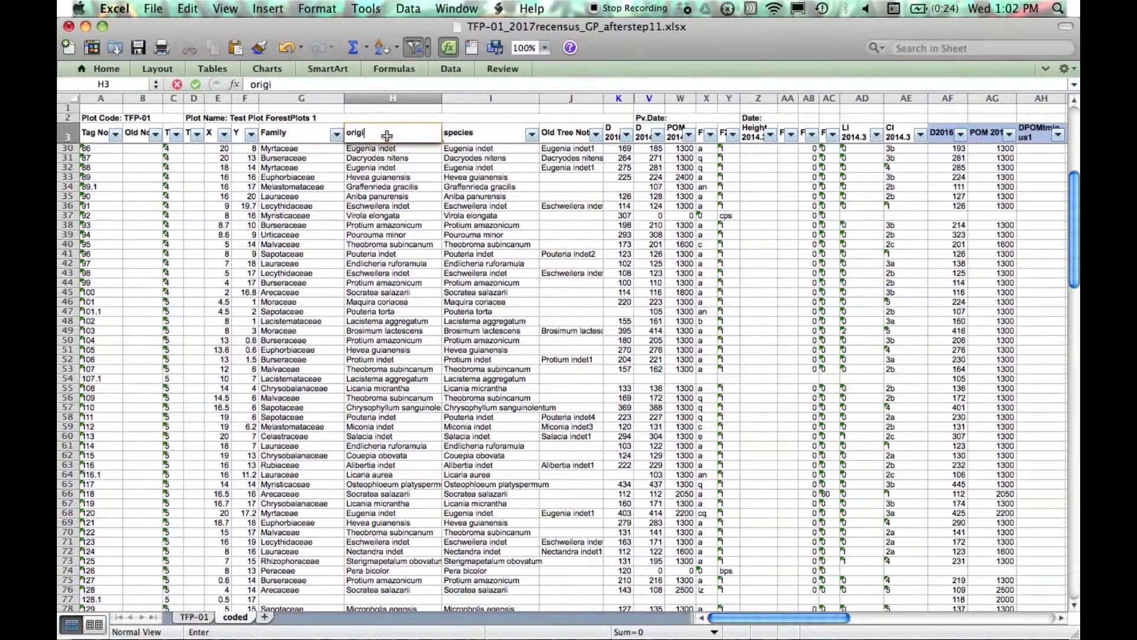
{"action": "type", "text": "nal identification"}
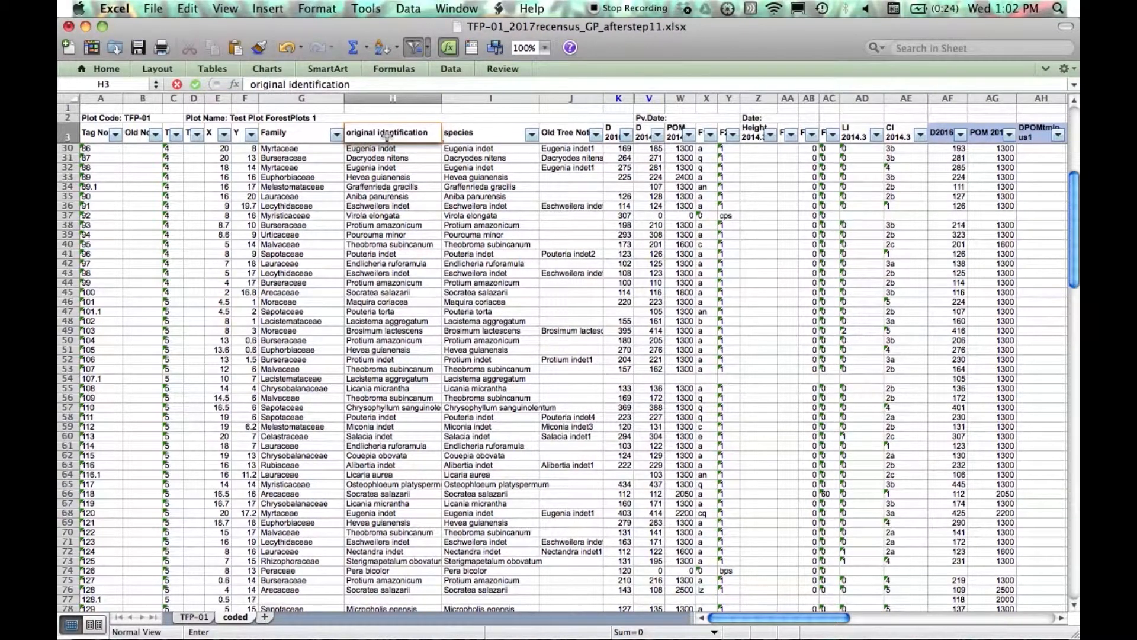
{"action": "key", "text": "Return"}
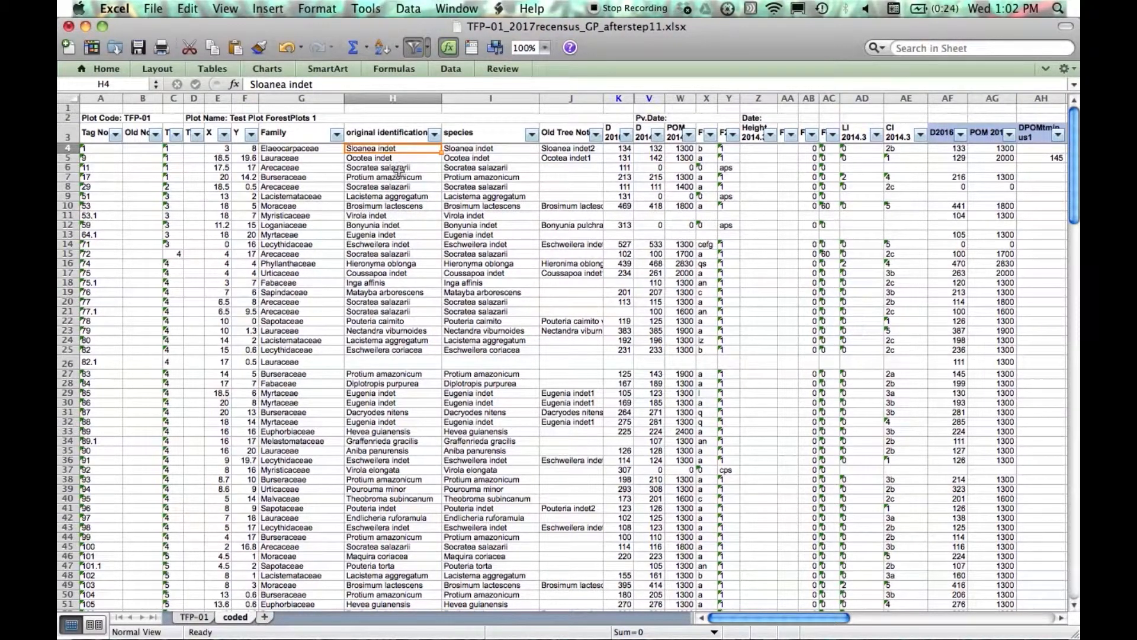
Step: Filter the Tree ID column so that only rows with blank IDs are listed
{"action": "left_click", "coordinate": [681, 362]}
{"action": "right_click", "coordinate": [681, 362]}
{"action": "left_click", "coordinate": [857, 626]}
{"action": "left_click_drag", "start_coordinate": [845, 619], "coordinate": [1005, 627]}
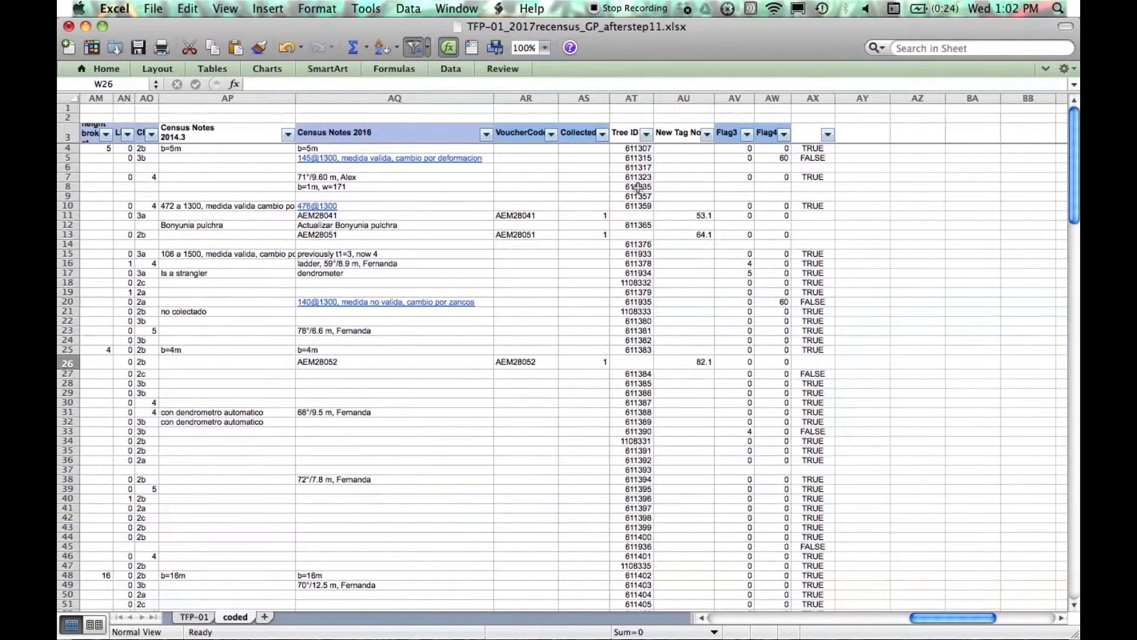
{"action": "left_click", "coordinate": [646, 135]}
{"action": "left_click", "coordinate": [721, 304]}
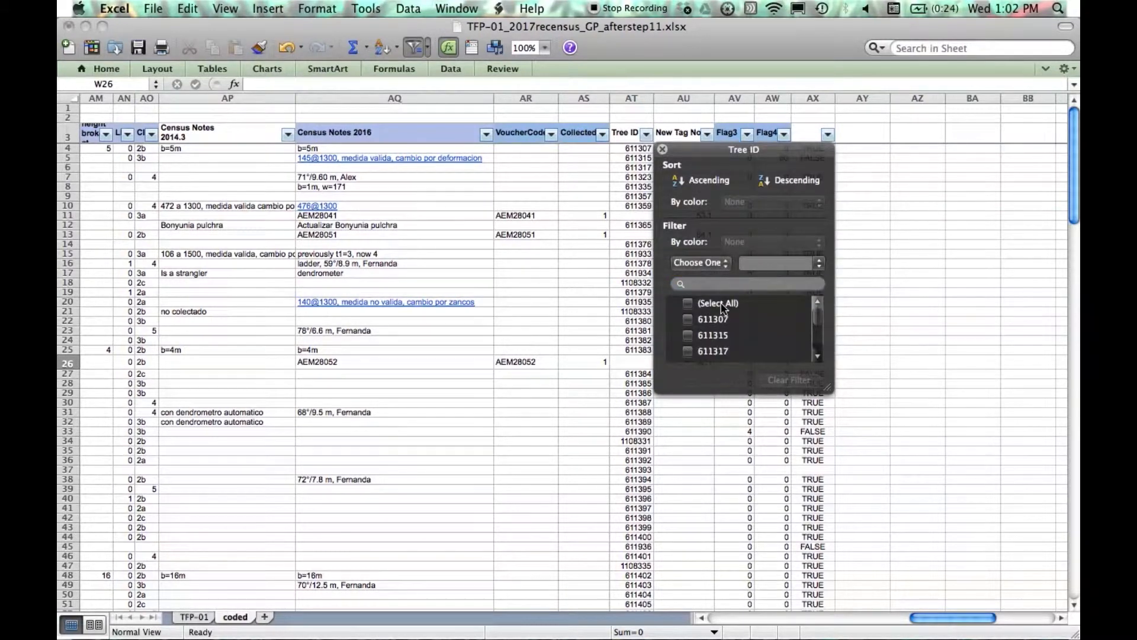
{"action": "left_click_drag", "start_coordinate": [818, 321], "coordinate": [823, 354]}
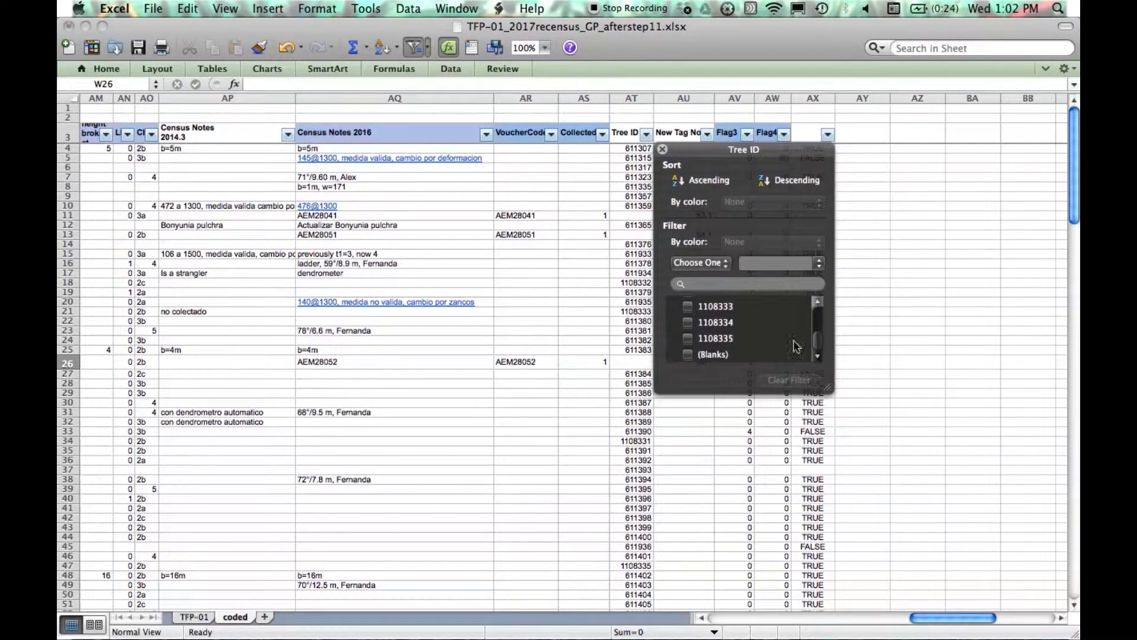
{"action": "left_click", "coordinate": [720, 354]}
{"action": "left_click", "coordinate": [513, 305]}
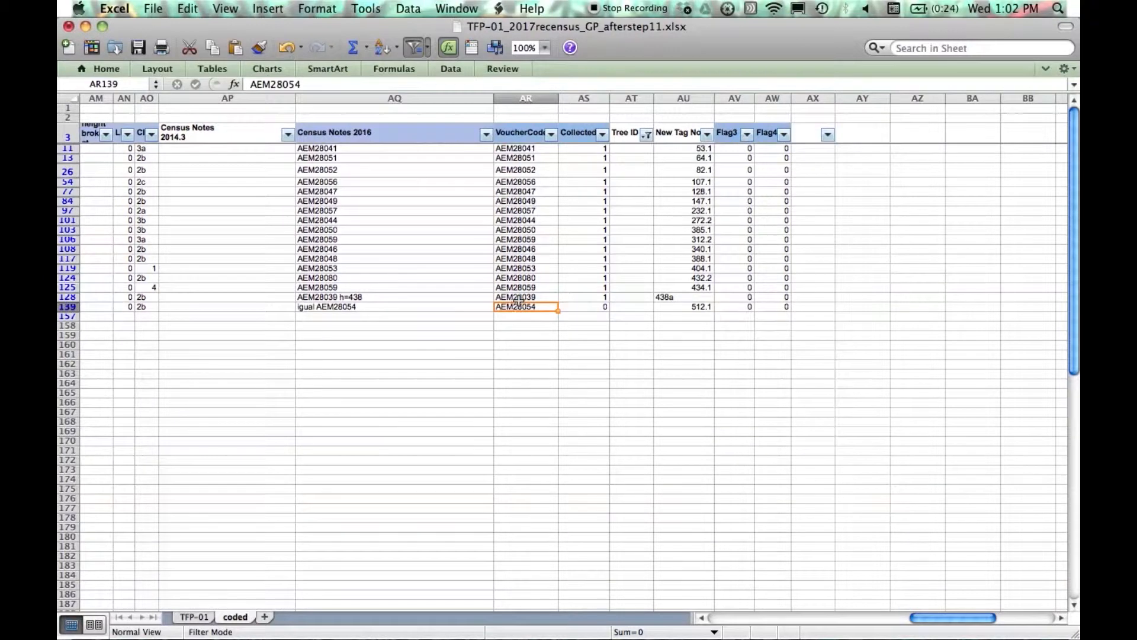
Step: For tag 128.1, enter "Indet" as family, "Indet" as original identification and "Indet indet" as species
{"action": "left_click_drag", "start_coordinate": [925, 621], "coordinate": [702, 620]}
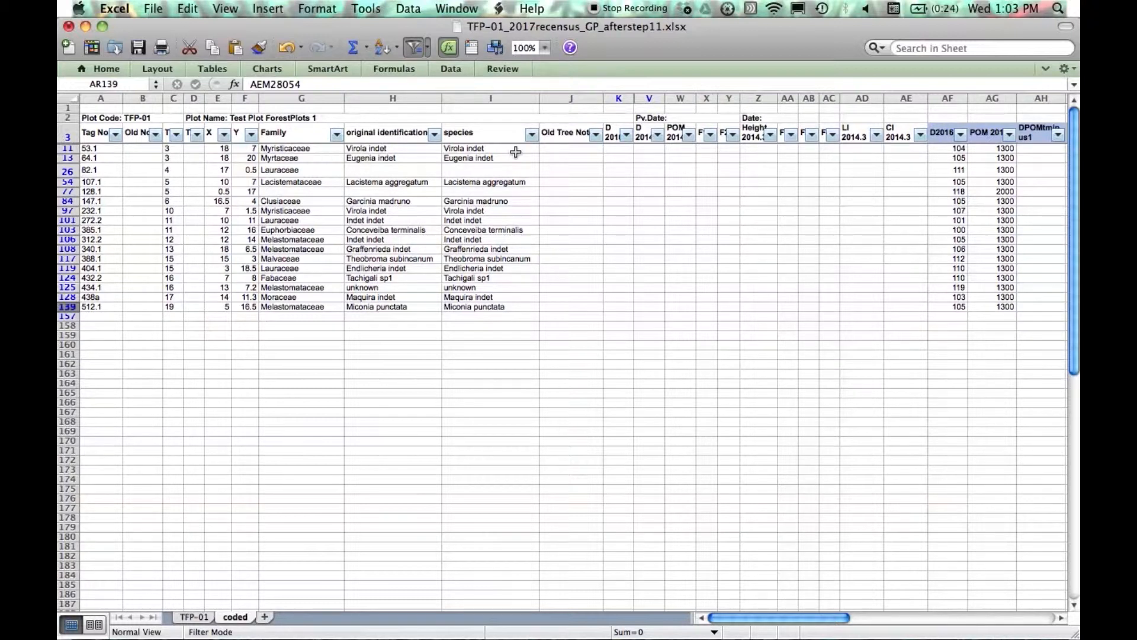
{"action": "left_click", "coordinate": [326, 191]}
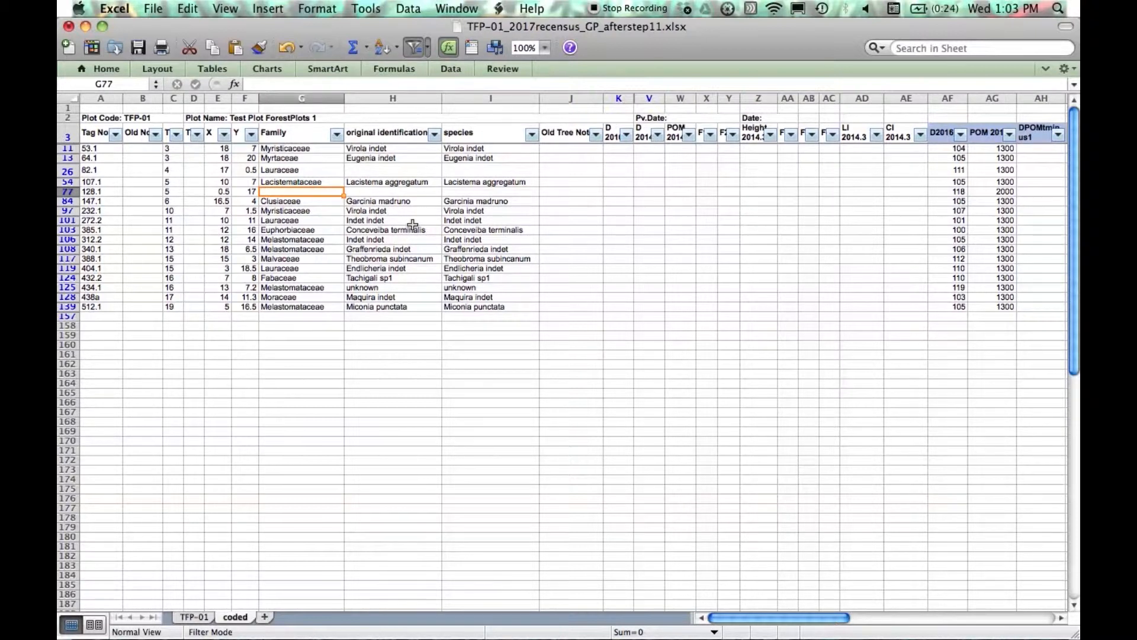
{"action": "type", "text": "Ind"}
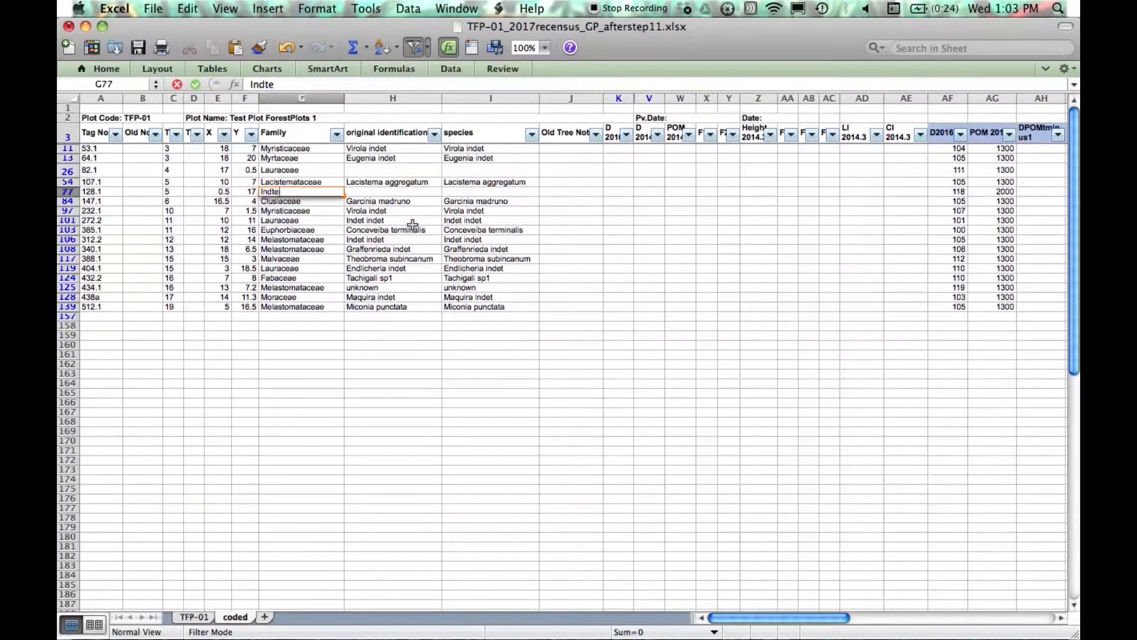
{"action": "type", "text": "et"}
{"action": "left_click", "coordinate": [409, 201]}
{"action": "left_click", "coordinate": [408, 192]}
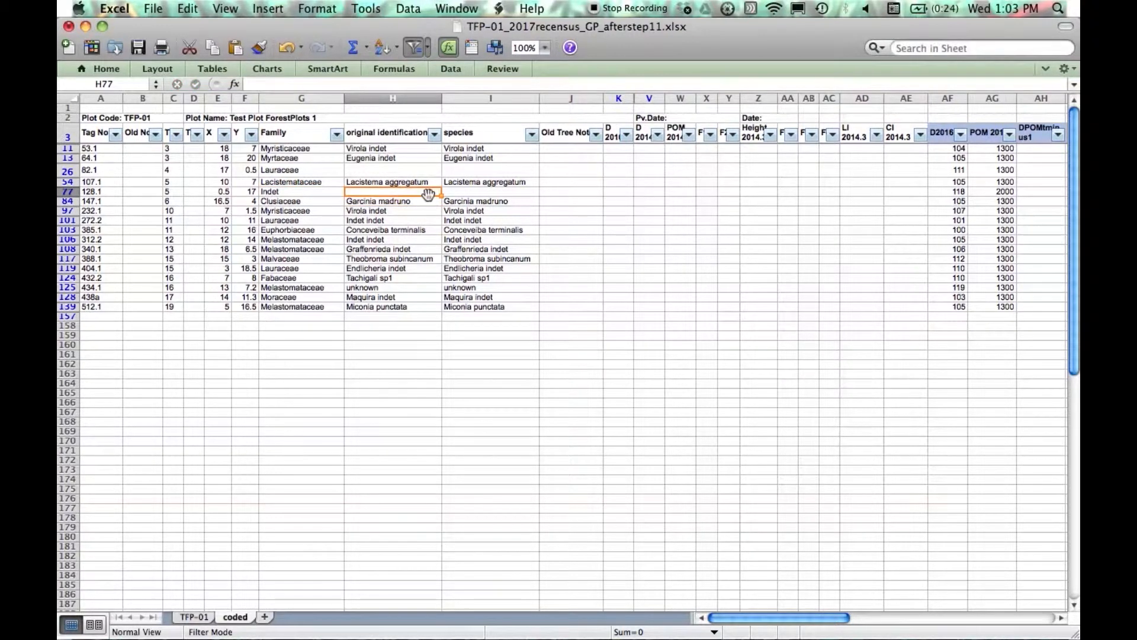
{"action": "type", "text": "Indet"}
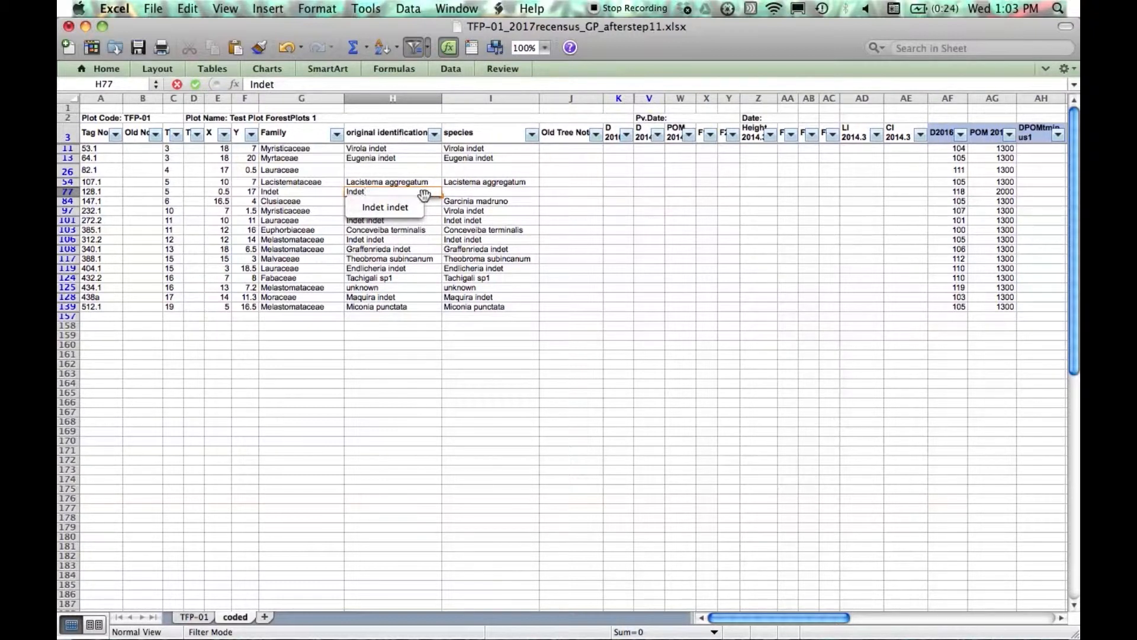
{"action": "key", "text": "Tab"}
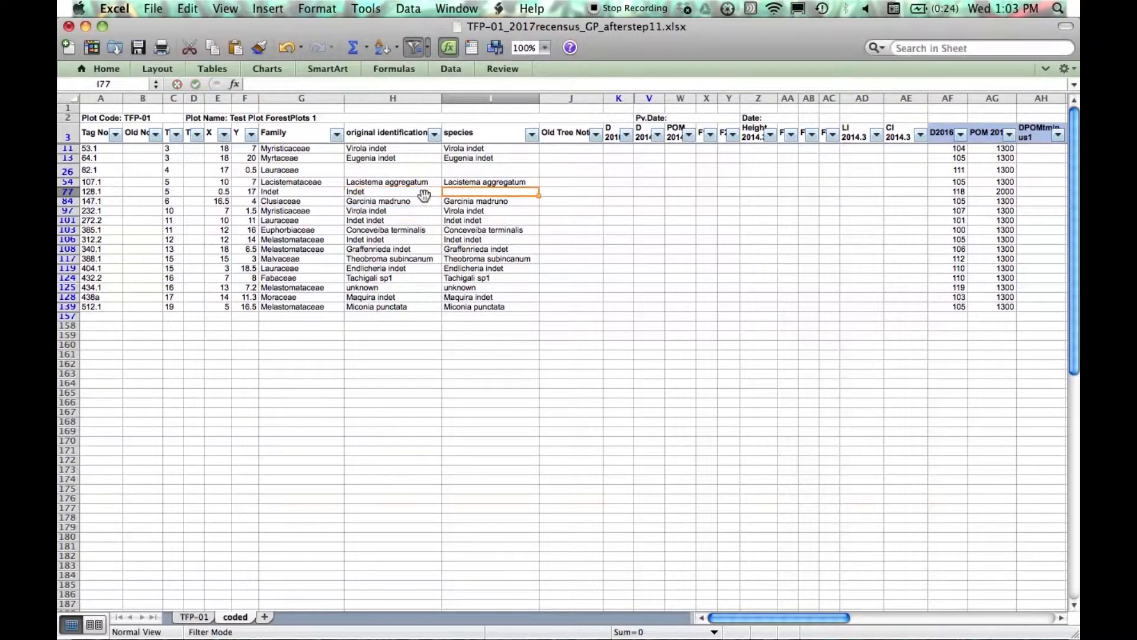
{"action": "type", "text": "Indet indet"}
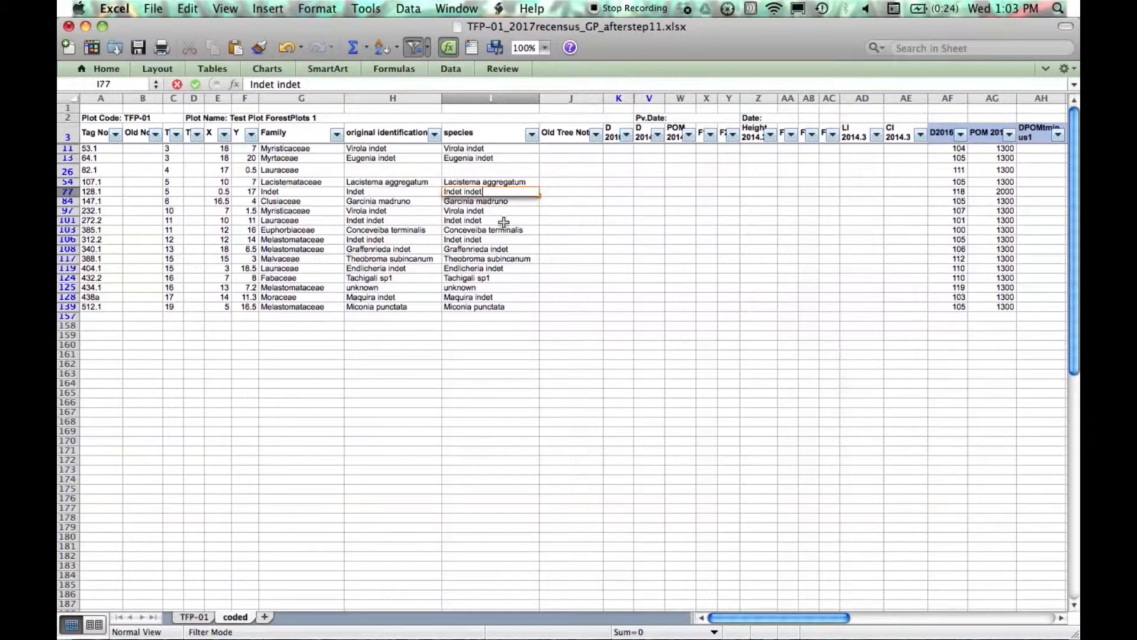
Step: For tag 82.1, enter "Indet indet" as species and "Lauraceae" as original identification
{"action": "left_click", "coordinate": [330, 170]}
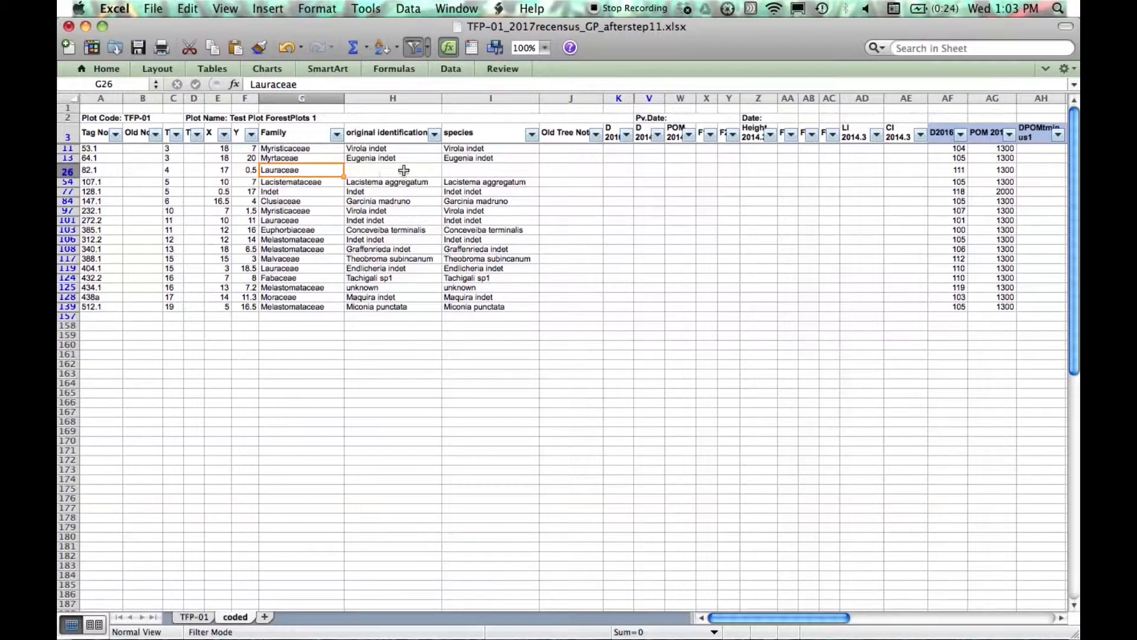
{"action": "left_click", "coordinate": [457, 172]}
{"action": "type", "text": "In"}
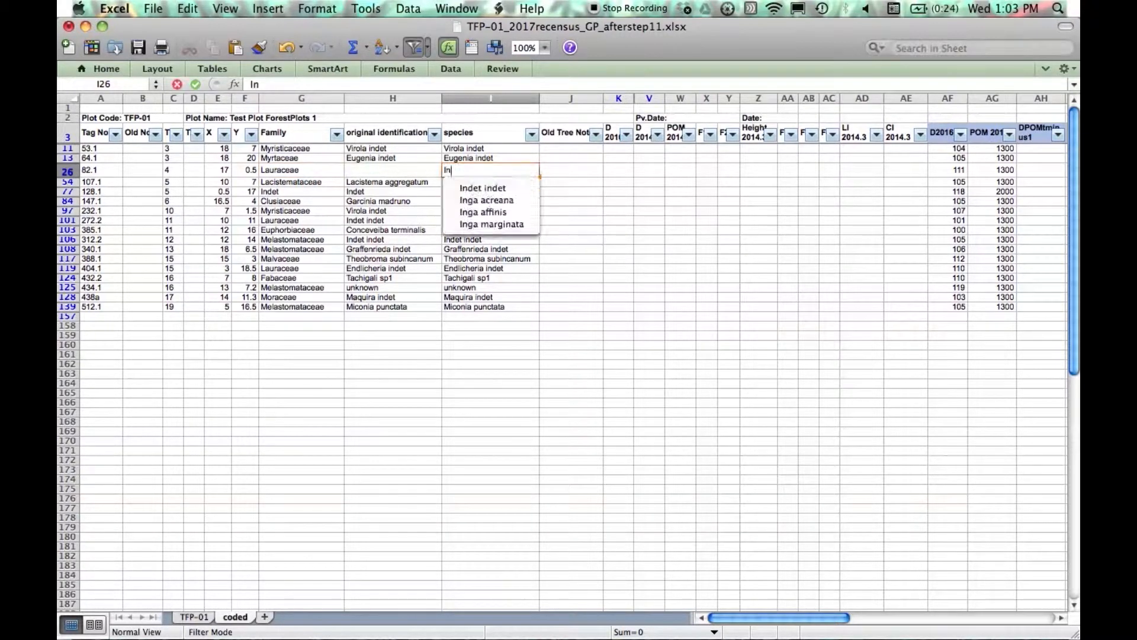
{"action": "type", "text": "det indet"}
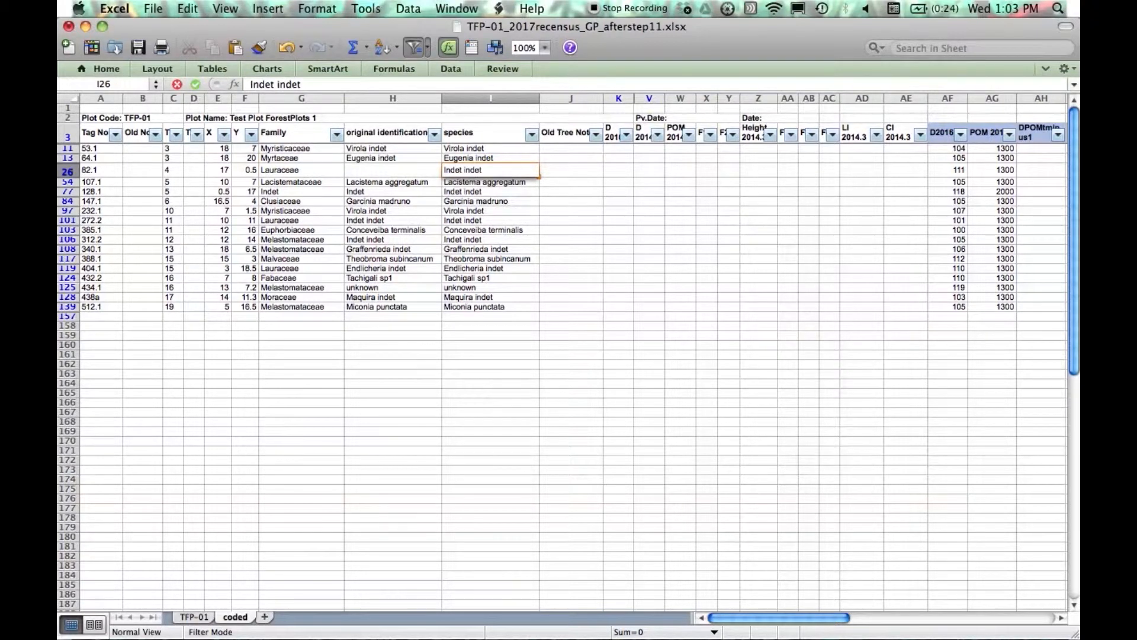
{"action": "left_click", "coordinate": [432, 171]}
{"action": "type", "text": "La"}
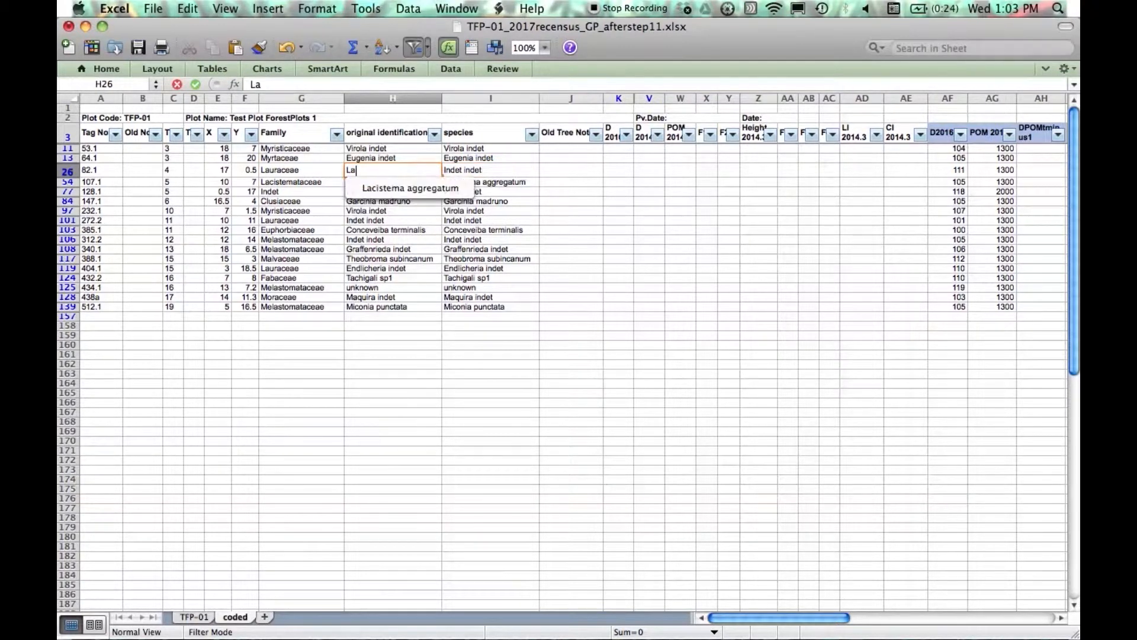
{"action": "type", "text": "uraceae"}
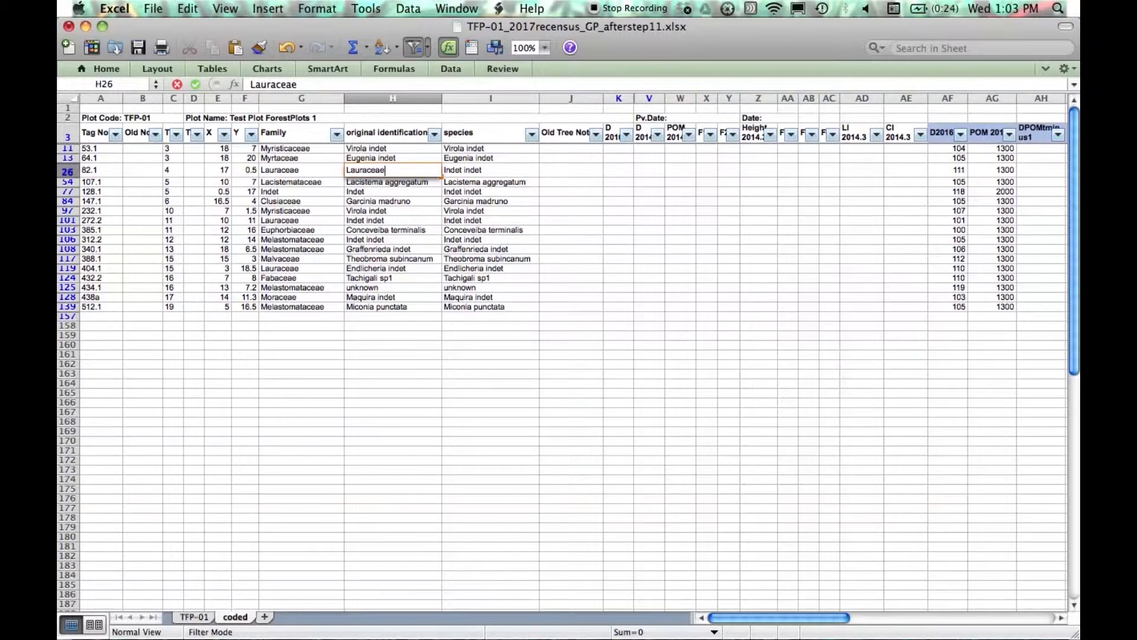
{"action": "key", "text": "Return"}
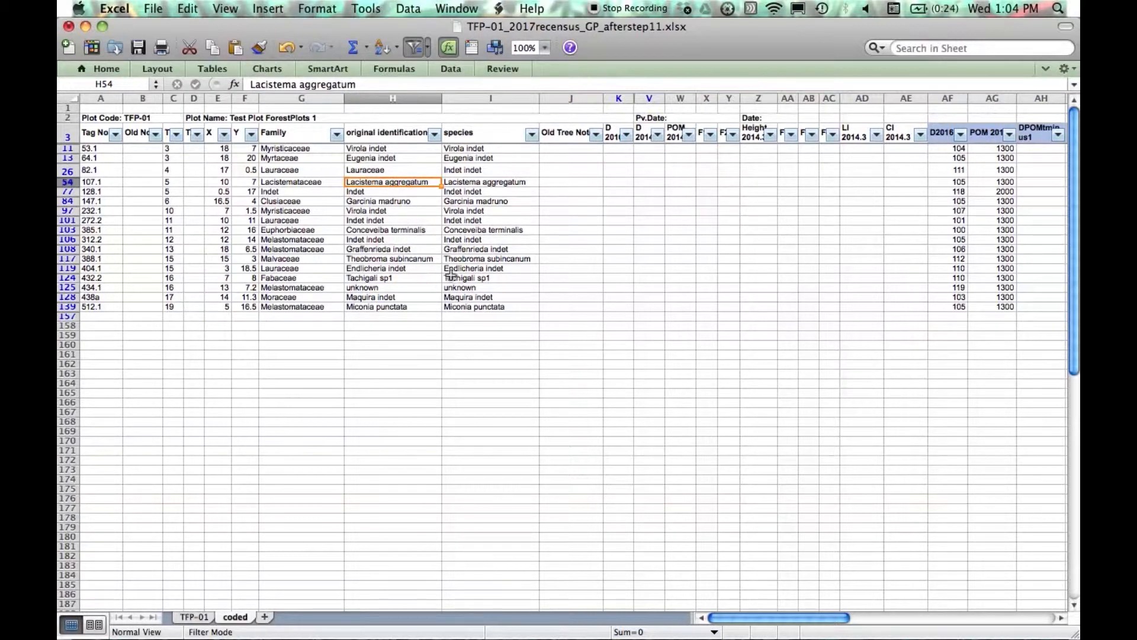
Step: Check the species names of the new trees and change the species of tag 432.2 to "Tachigali indet"
{"action": "left_click_drag", "start_coordinate": [492, 150], "coordinate": [498, 309]}
{"action": "left_click", "coordinate": [502, 279]}
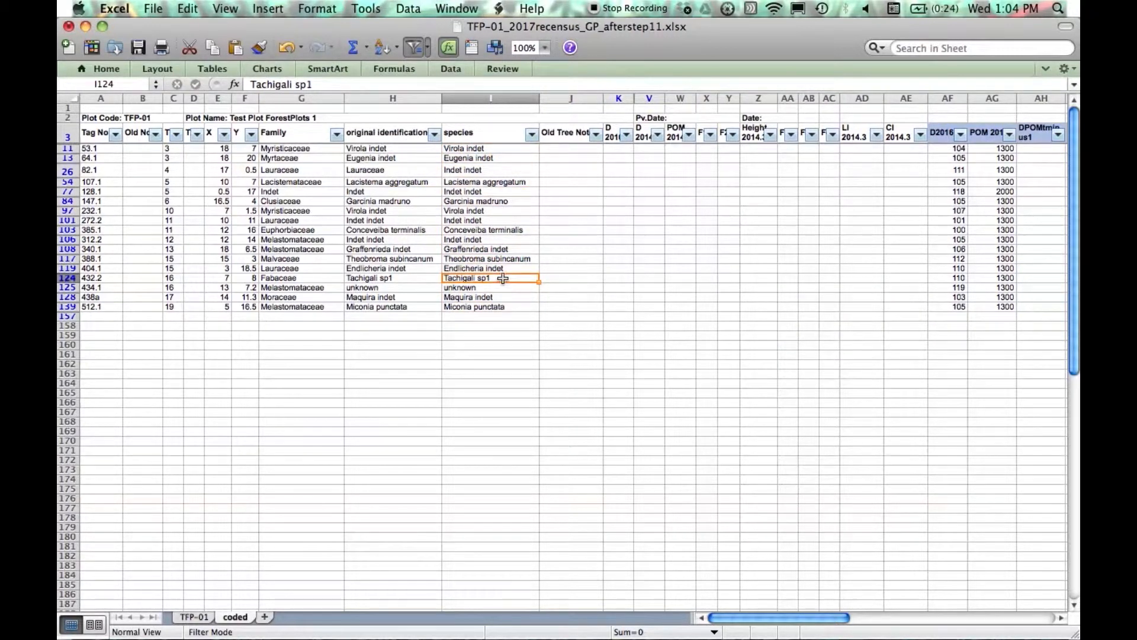
{"action": "double_click", "coordinate": [514, 281]}
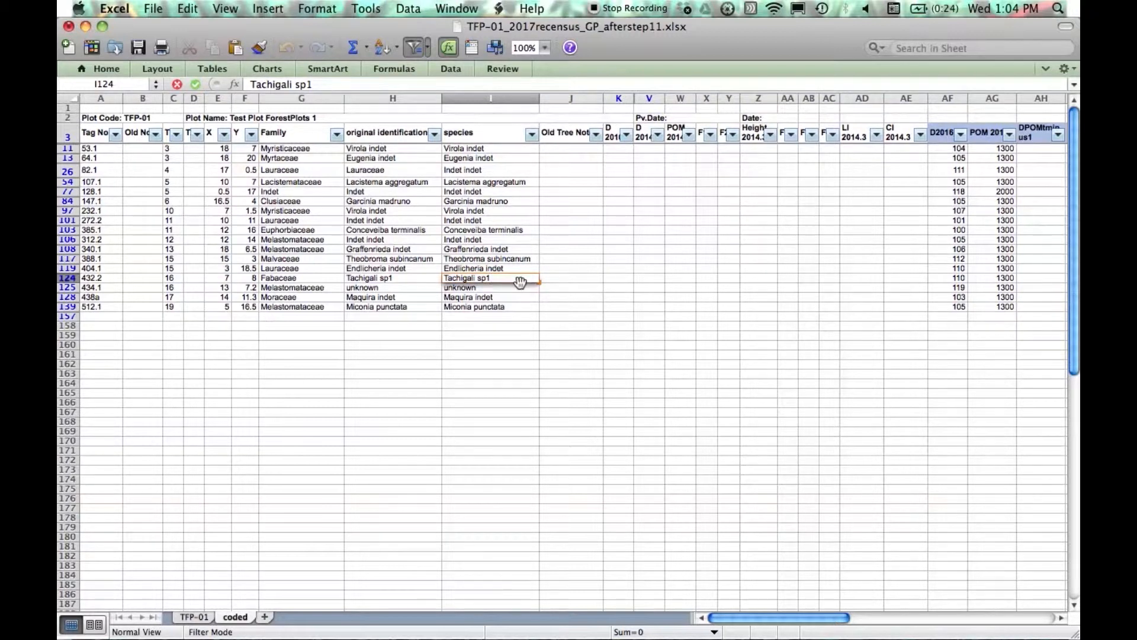
{"action": "key", "text": "BackSpace"}
{"action": "key", "text": "BackSpace"}
{"action": "key", "text": "BackSpace"}
{"action": "type", "text": "indet"}
Step: Replace the species of tag 434.1 with "Indet indet"
{"action": "left_click", "coordinate": [515, 289]}
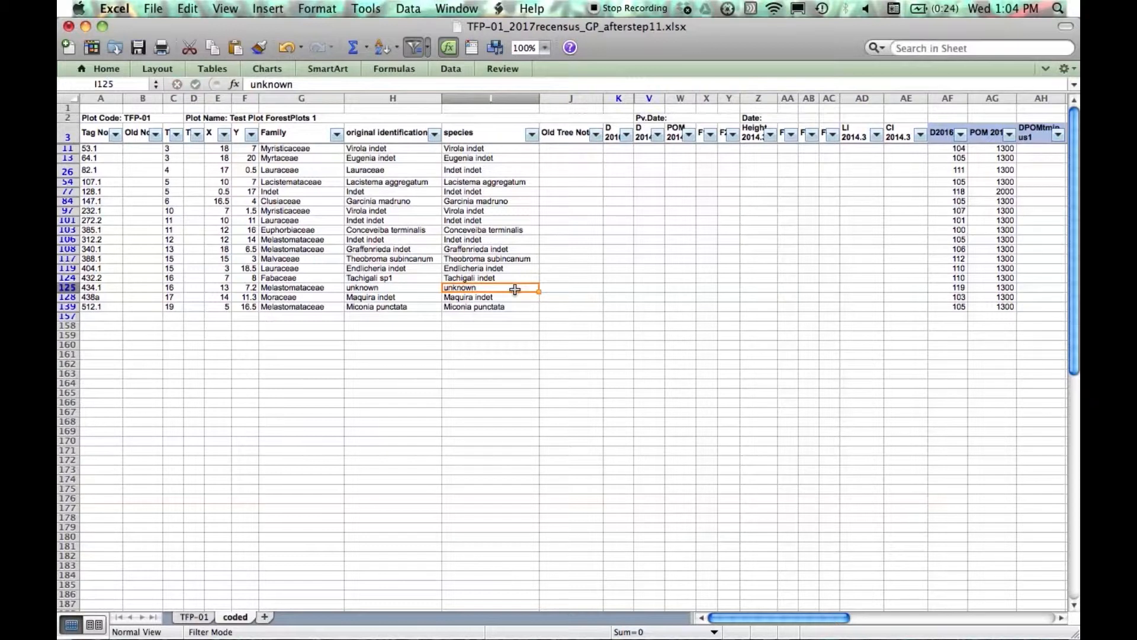
{"action": "type", "text": "Indet indet"}
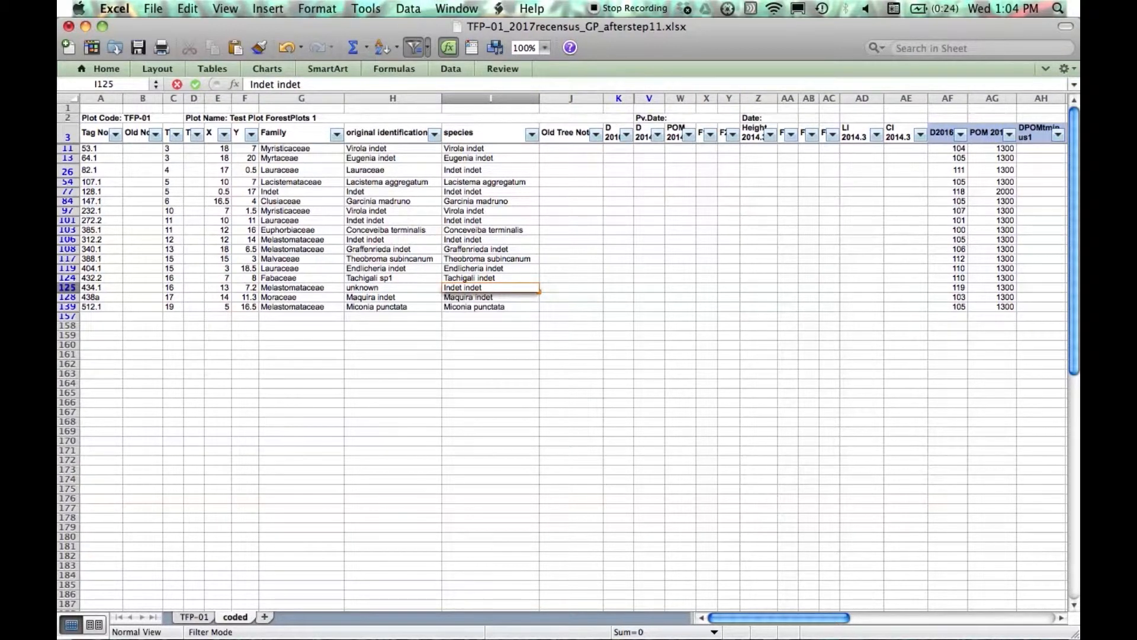
{"action": "left_click", "coordinate": [479, 357]}
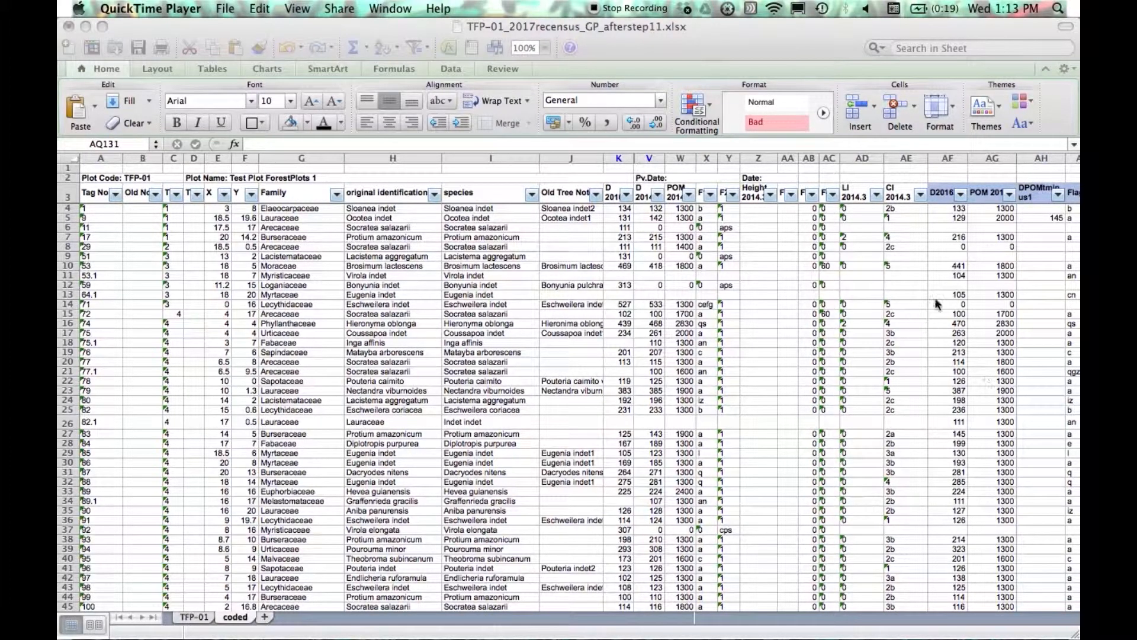
Step: Filter the VoucherCode column to exclude blanks, leaving only trees with a voucher code
{"action": "left_click", "coordinate": [890, 228]}
{"action": "key", "text": "Right"}
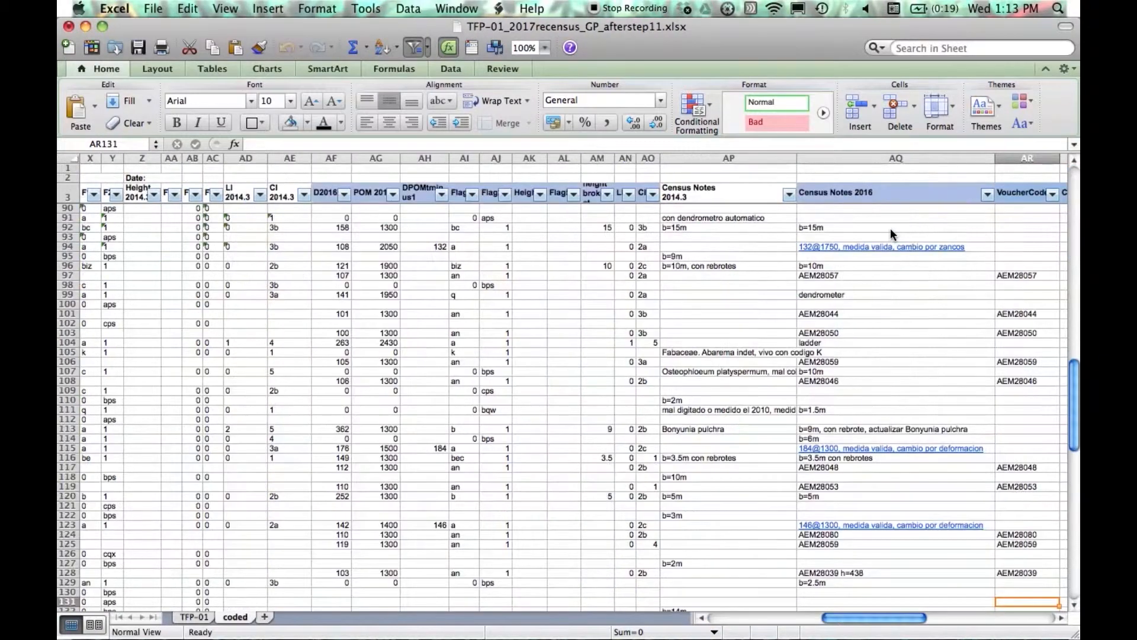
{"action": "key", "text": "Right"}
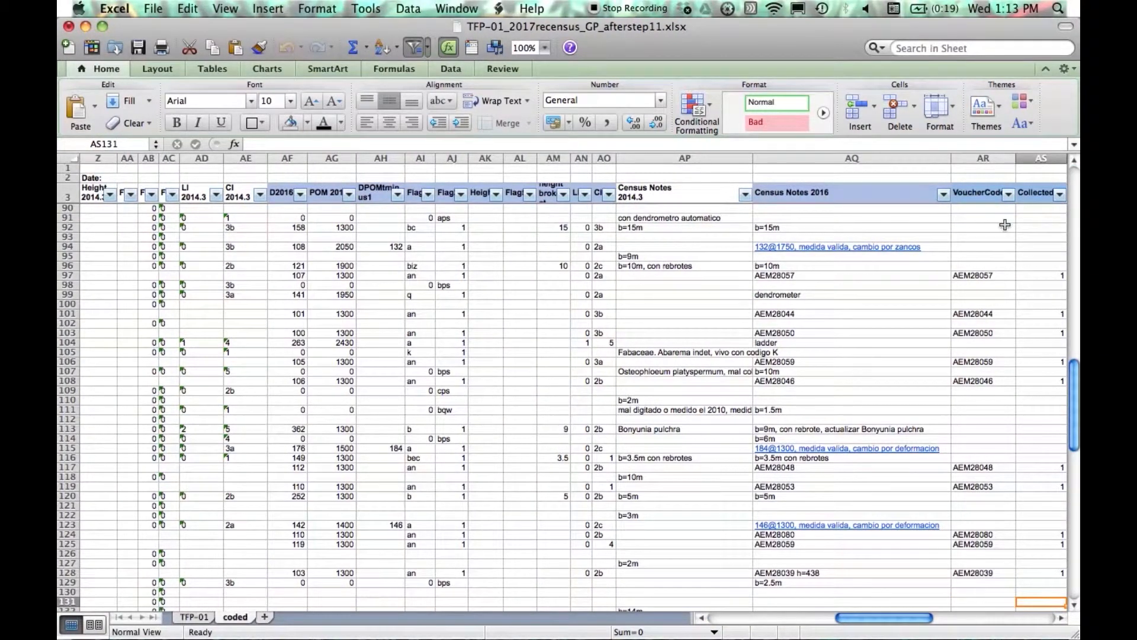
{"action": "left_click", "coordinate": [1008, 193]}
{"action": "scroll", "coordinate": [988, 371], "scroll_direction": "down", "scroll_amount": 5}
{"action": "left_click", "coordinate": [884, 414]}
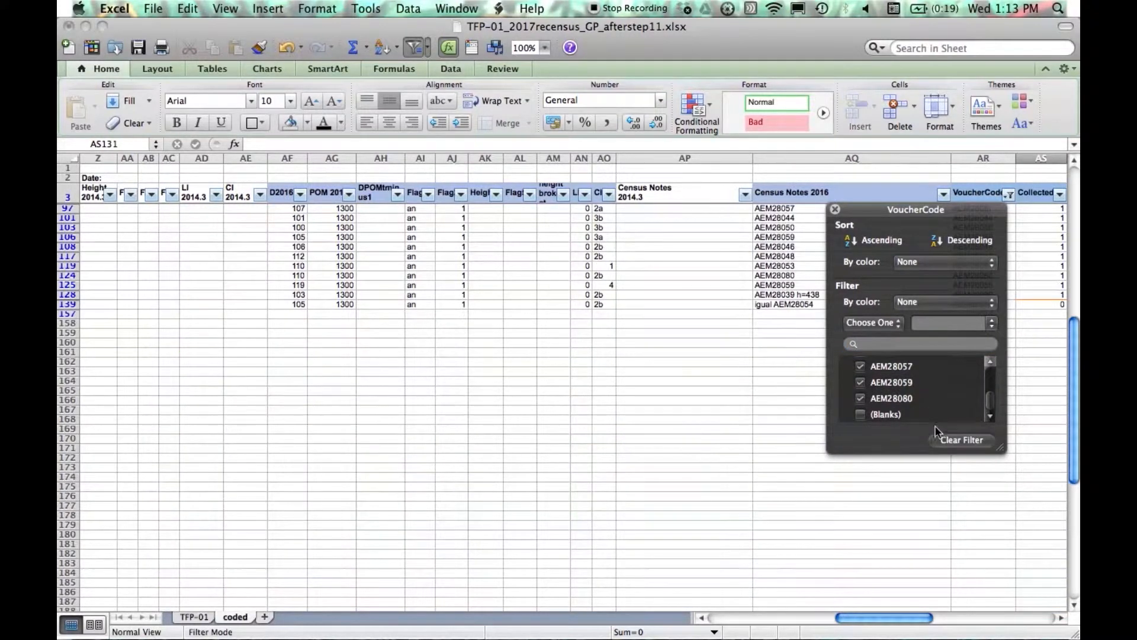
{"action": "left_click", "coordinate": [1029, 457]}
Step: Review the voucher codes of the filtered trees alongside their Collected values
{"action": "left_click_drag", "start_coordinate": [925, 621], "coordinate": [998, 622]}
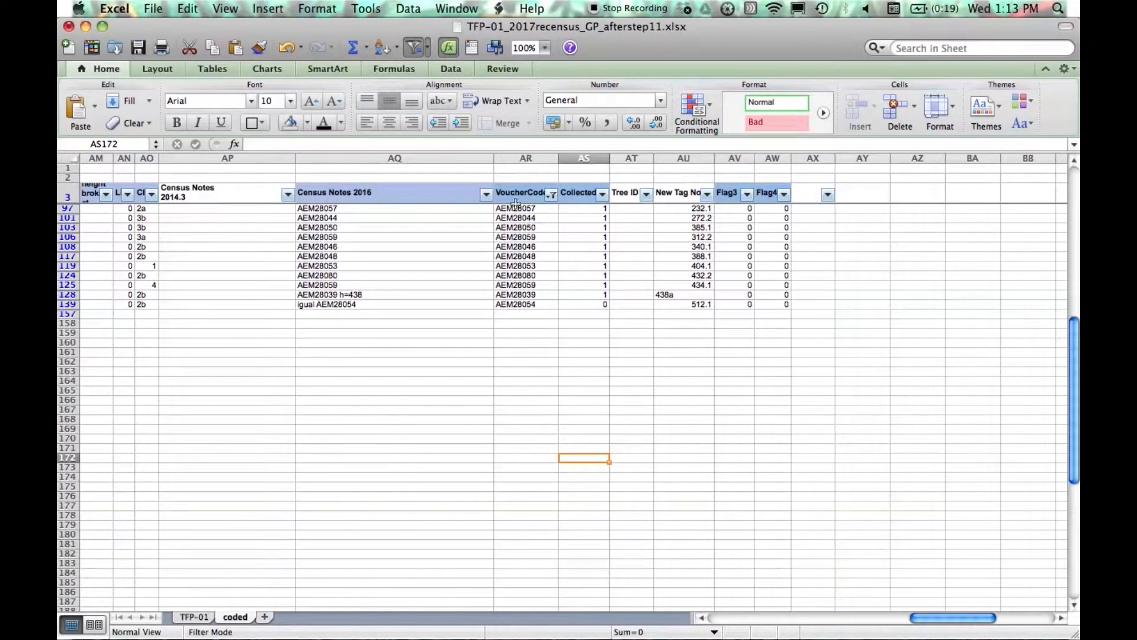
{"action": "left_click_drag", "start_coordinate": [522, 209], "coordinate": [529, 304]}
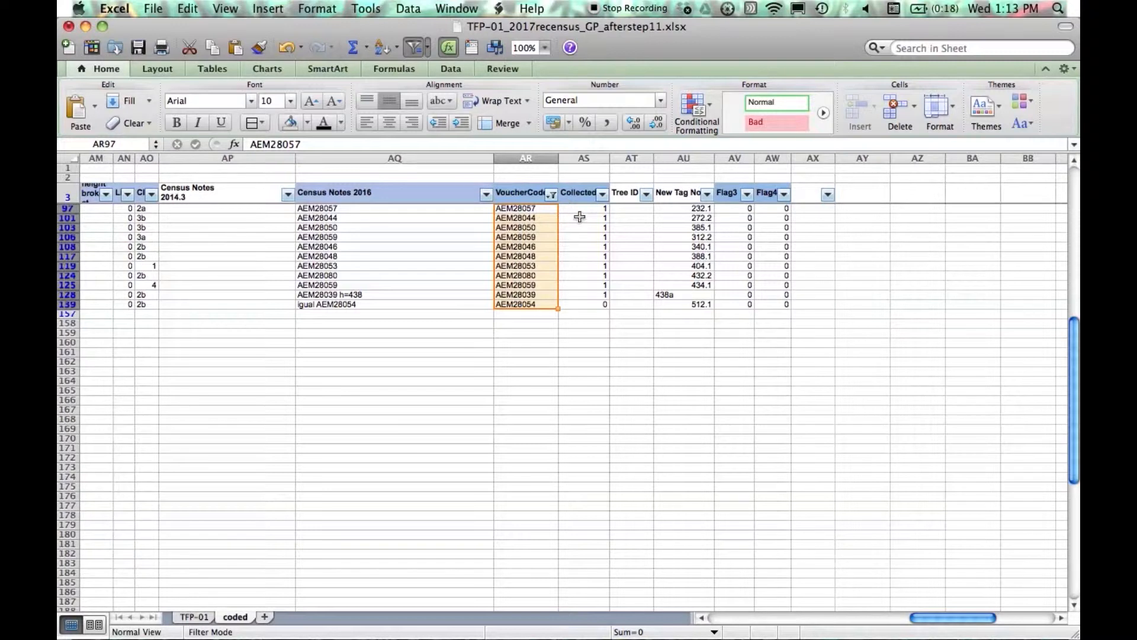
{"action": "scroll", "coordinate": [578, 212], "scroll_direction": "up", "scroll_amount": 6}
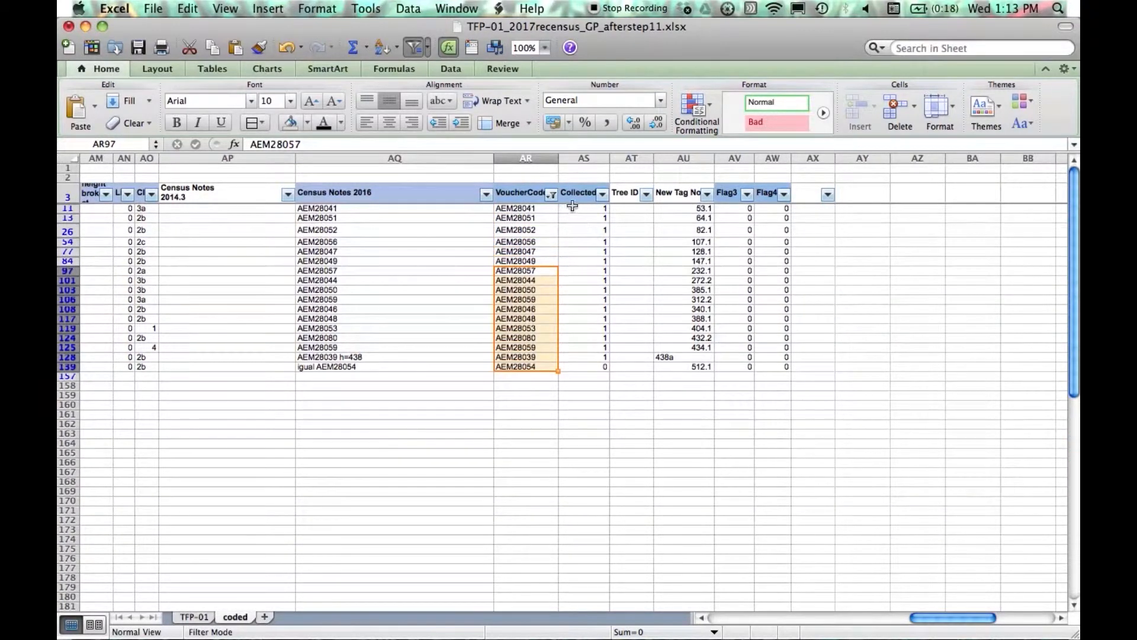
Step: Check the Collected values of the filtered trees and restore all rows in the VoucherCode filter
{"action": "left_click", "coordinate": [588, 211]}
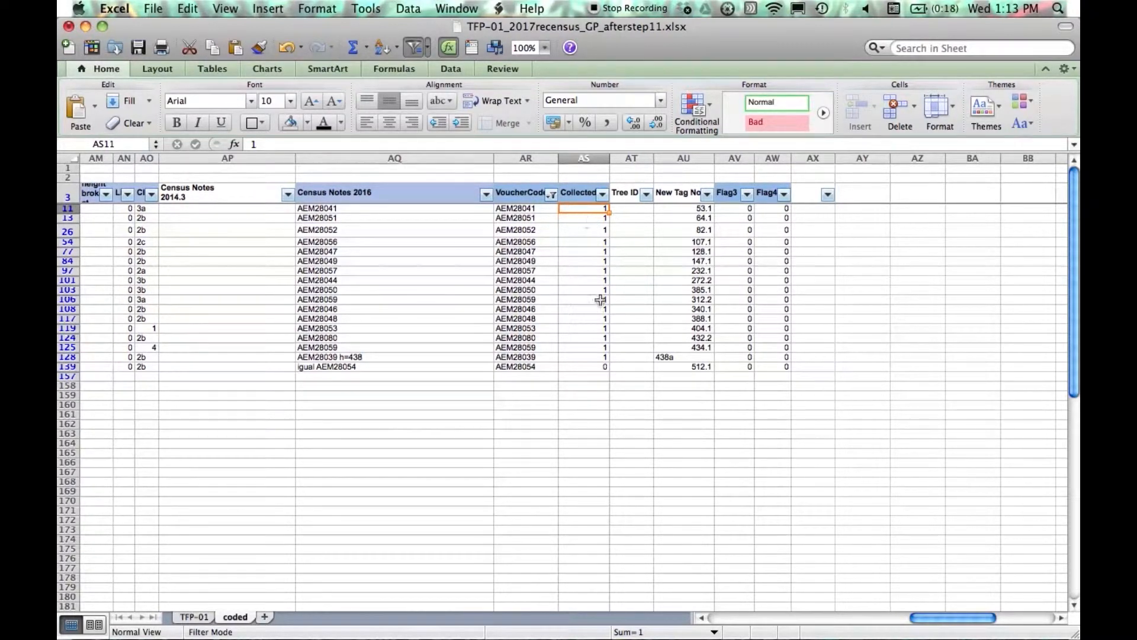
{"action": "left_click", "coordinate": [596, 367]}
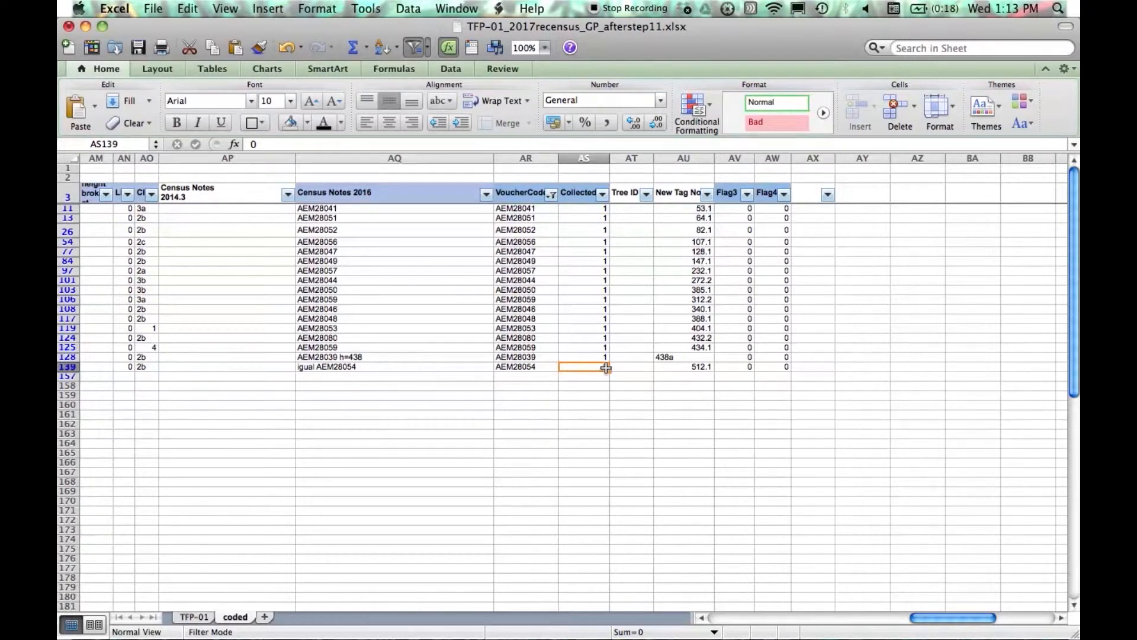
{"action": "left_click", "coordinate": [551, 194]}
{"action": "left_click", "coordinate": [634, 368]}
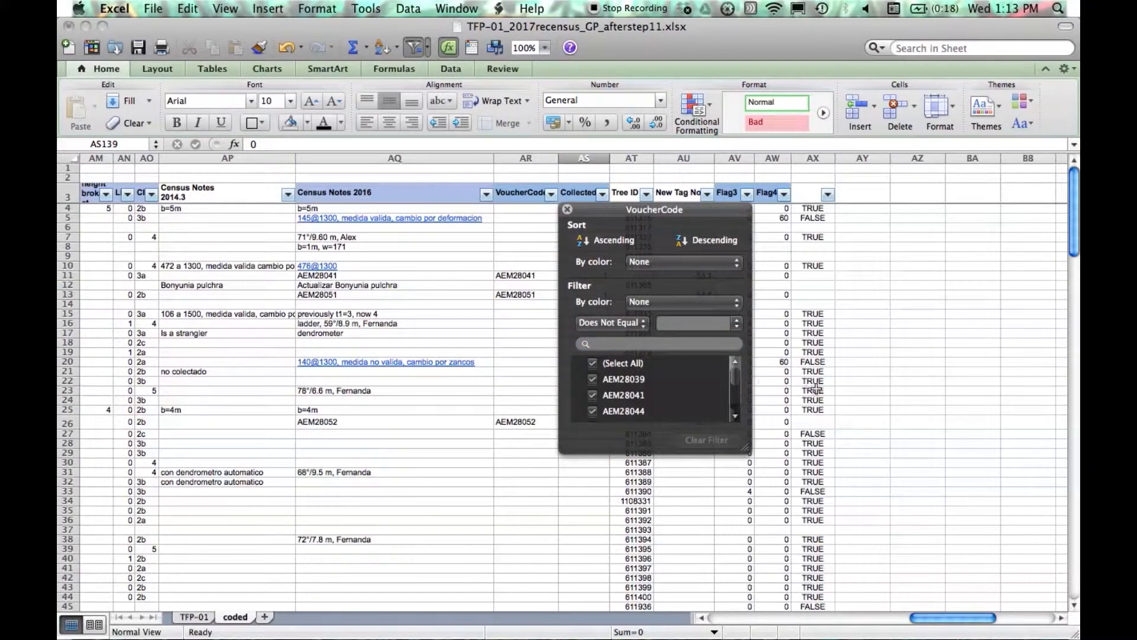
{"action": "left_click", "coordinate": [847, 400]}
Step: Create a pivot table on a new sheet from the coded table, spanning the Tag No to Flag4 columns
{"action": "left_click_drag", "start_coordinate": [944, 619], "coordinate": [708, 605]}
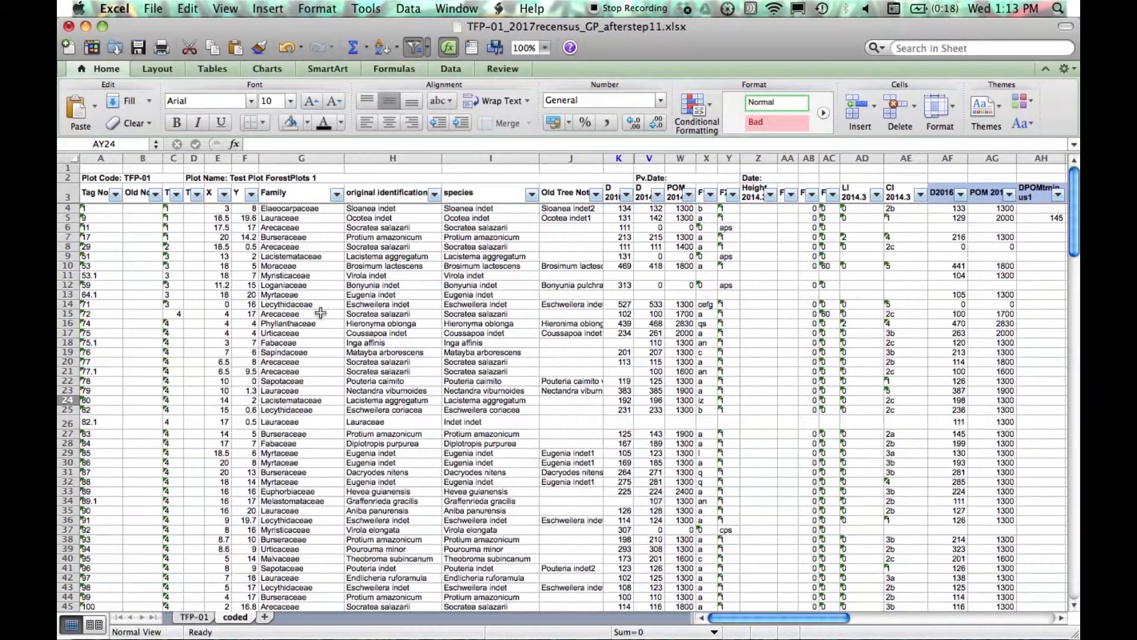
{"action": "left_click_drag", "start_coordinate": [101, 194], "coordinate": [877, 634]}
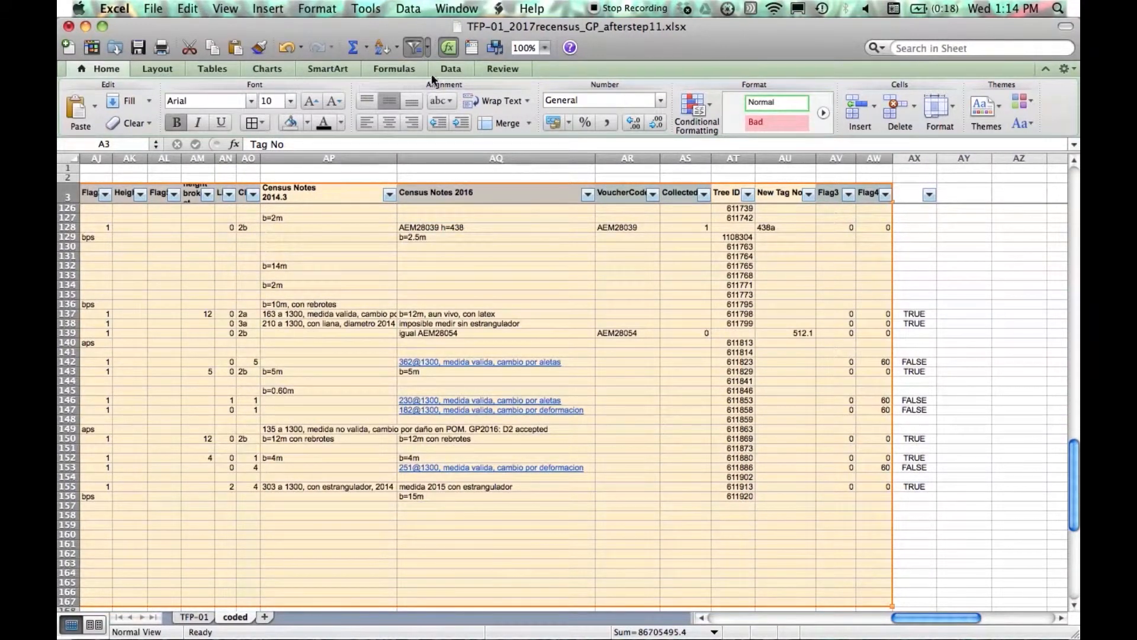
{"action": "left_click", "coordinate": [452, 69]}
{"action": "left_click", "coordinate": [172, 107]}
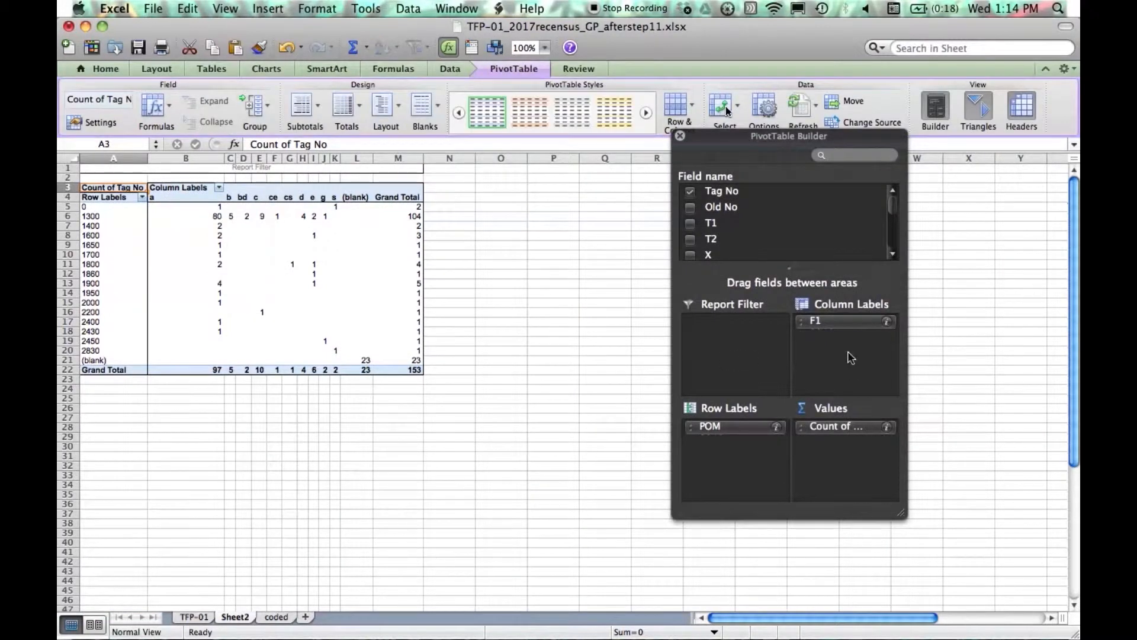
Step: Remove the F1, Count of Tag No and POM fields from the pivot table layout
{"action": "left_click_drag", "start_coordinate": [847, 326], "coordinate": [944, 327]}
{"action": "left_click_drag", "start_coordinate": [838, 427], "coordinate": [939, 422]}
{"action": "left_click_drag", "start_coordinate": [755, 427], "coordinate": [616, 413]}
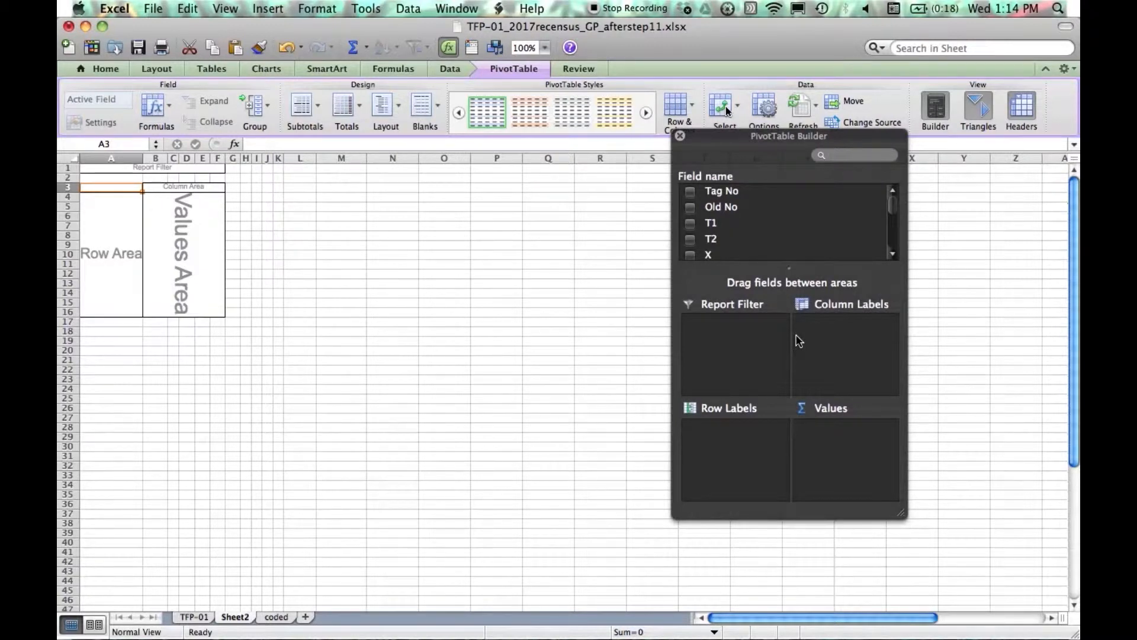
Step: Add VoucherCode and species as pivot row labels and check the species listed under each voucher code
{"action": "left_click_drag", "start_coordinate": [894, 204], "coordinate": [895, 233]}
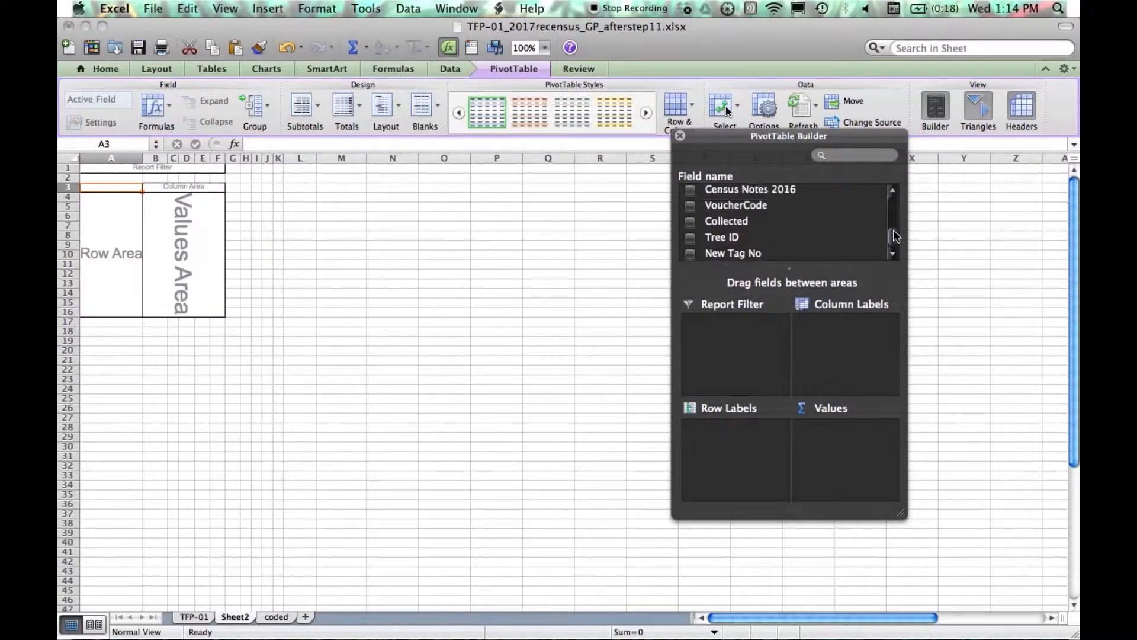
{"action": "left_click_drag", "start_coordinate": [764, 210], "coordinate": [731, 446]}
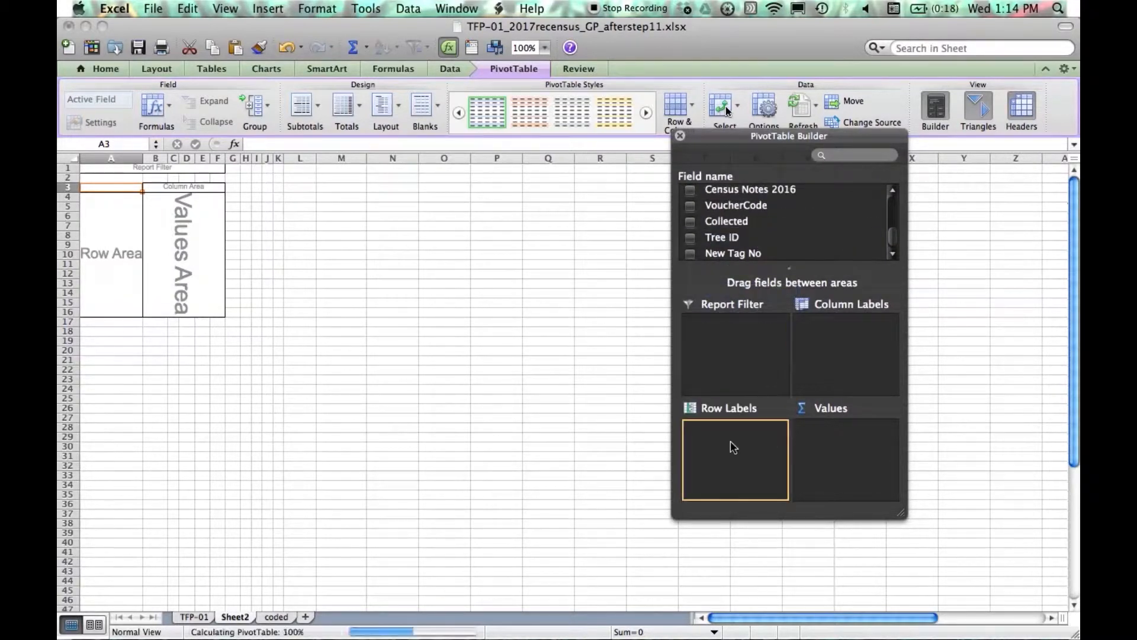
{"action": "left_click_drag", "start_coordinate": [894, 237], "coordinate": [894, 217]}
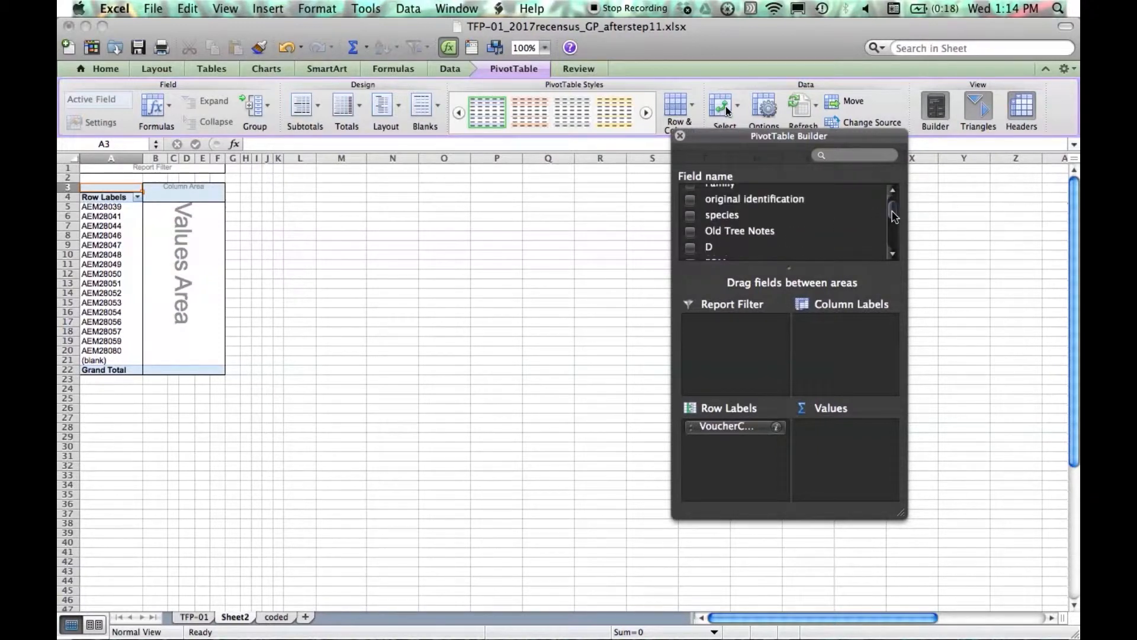
{"action": "left_click_drag", "start_coordinate": [723, 215], "coordinate": [729, 446]}
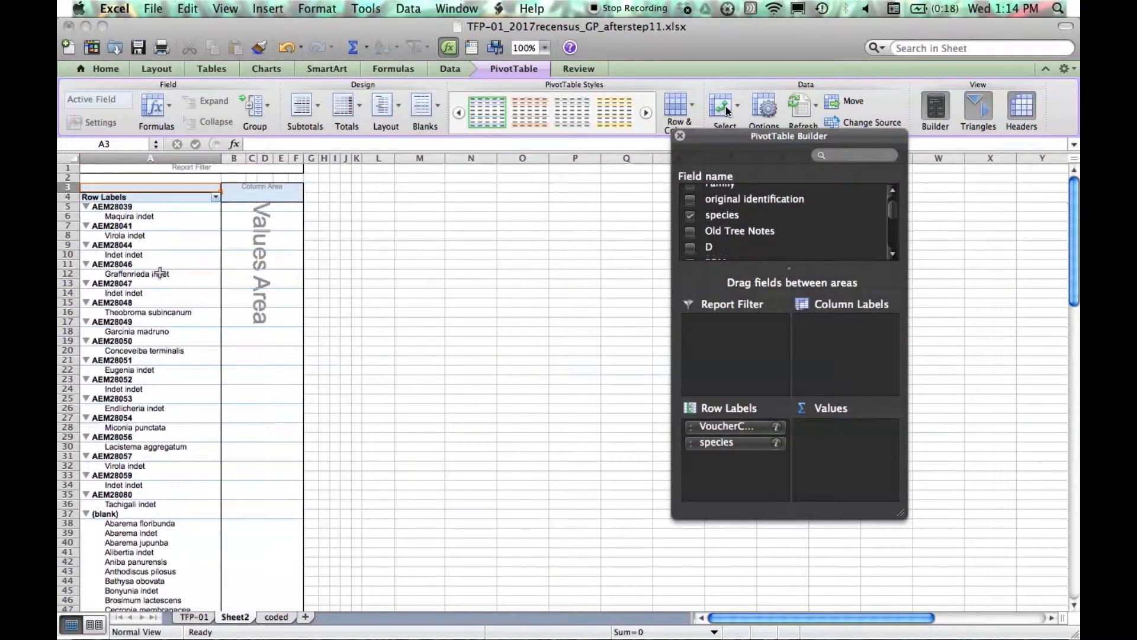
{"action": "scroll", "coordinate": [160, 274], "scroll_direction": "down", "scroll_amount": 1}
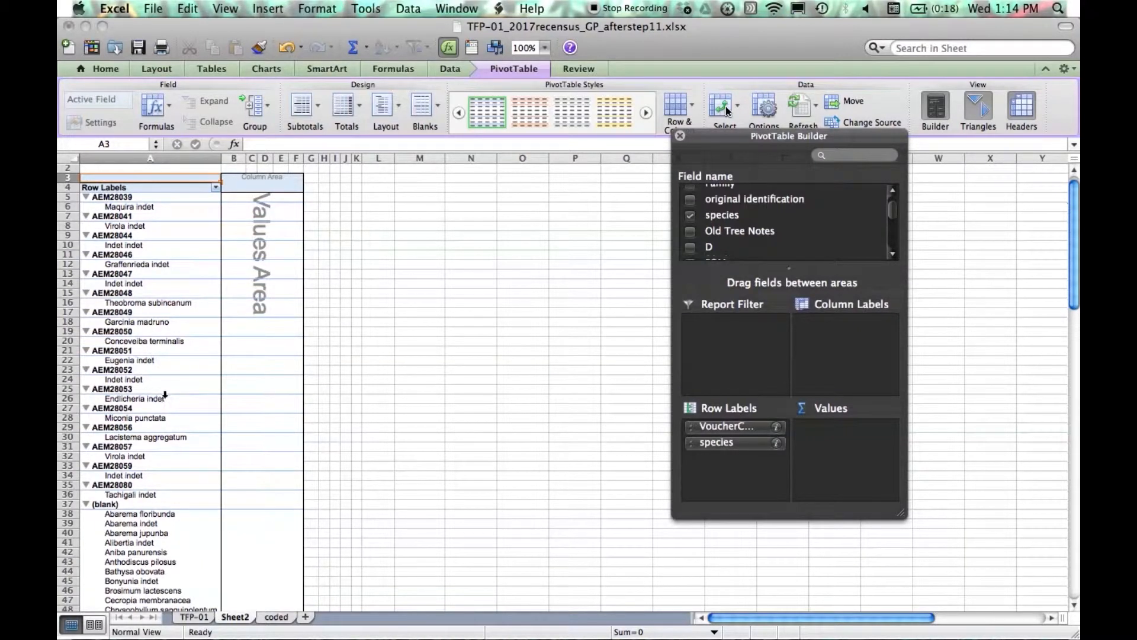
{"action": "scroll", "coordinate": [165, 394], "scroll_direction": "down", "scroll_amount": 3}
{"action": "scroll", "coordinate": [203, 451], "scroll_direction": "down", "scroll_amount": 8}
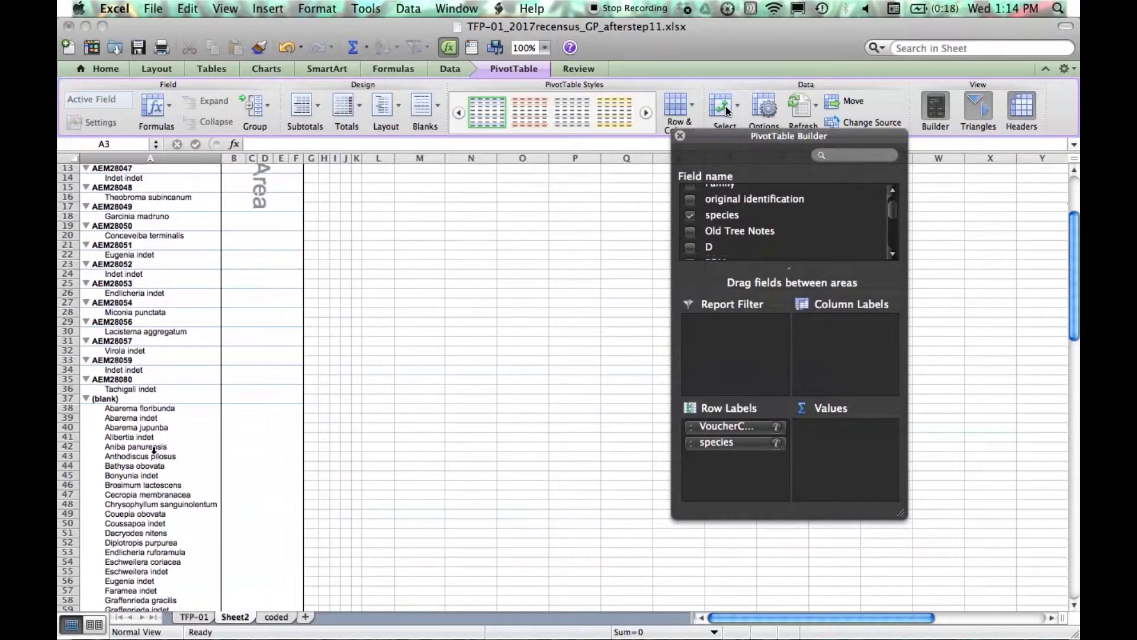
{"action": "scroll", "coordinate": [168, 413], "scroll_direction": "up", "scroll_amount": 12}
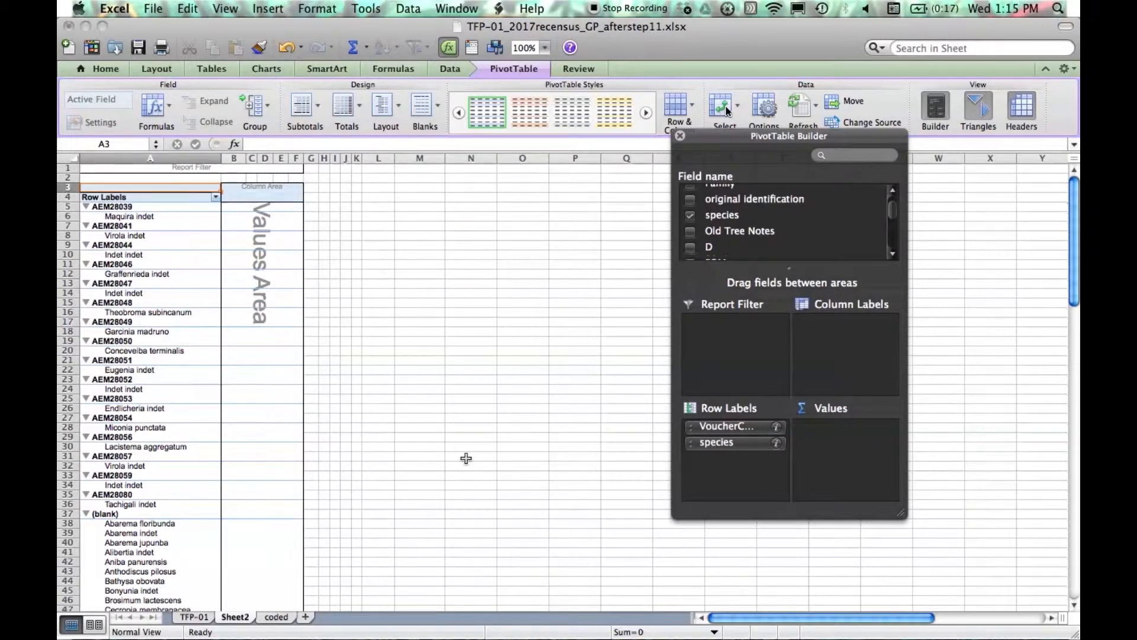
Step: Remove species from the pivot row labels and add Collected as the values field
{"action": "left_click_drag", "start_coordinate": [720, 442], "coordinate": [589, 417]}
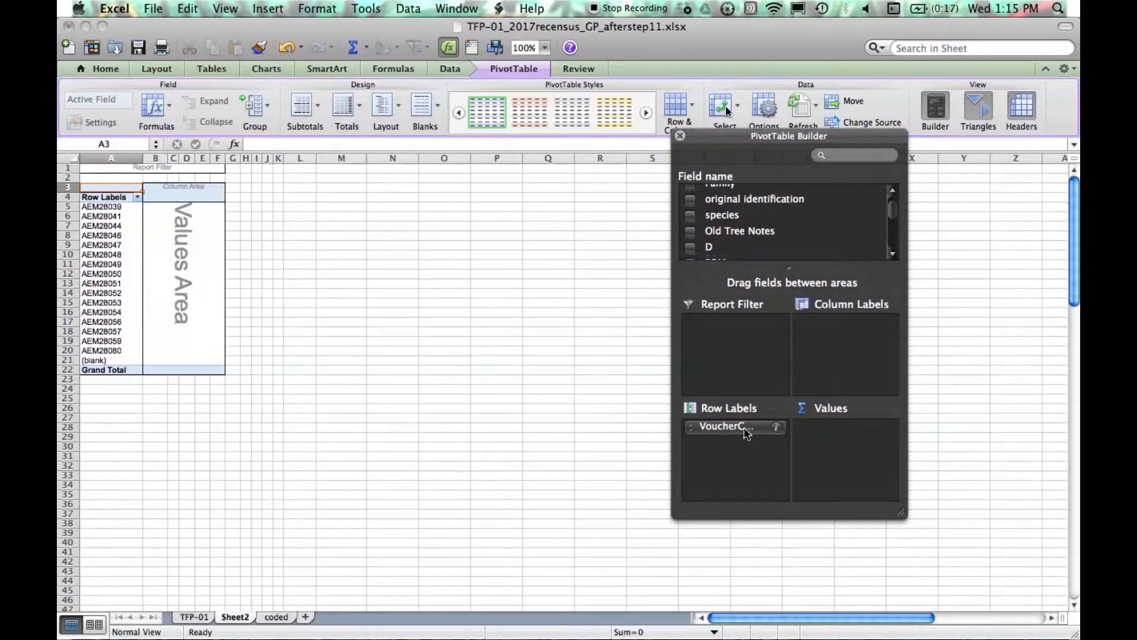
{"action": "left_click_drag", "start_coordinate": [893, 215], "coordinate": [892, 243]}
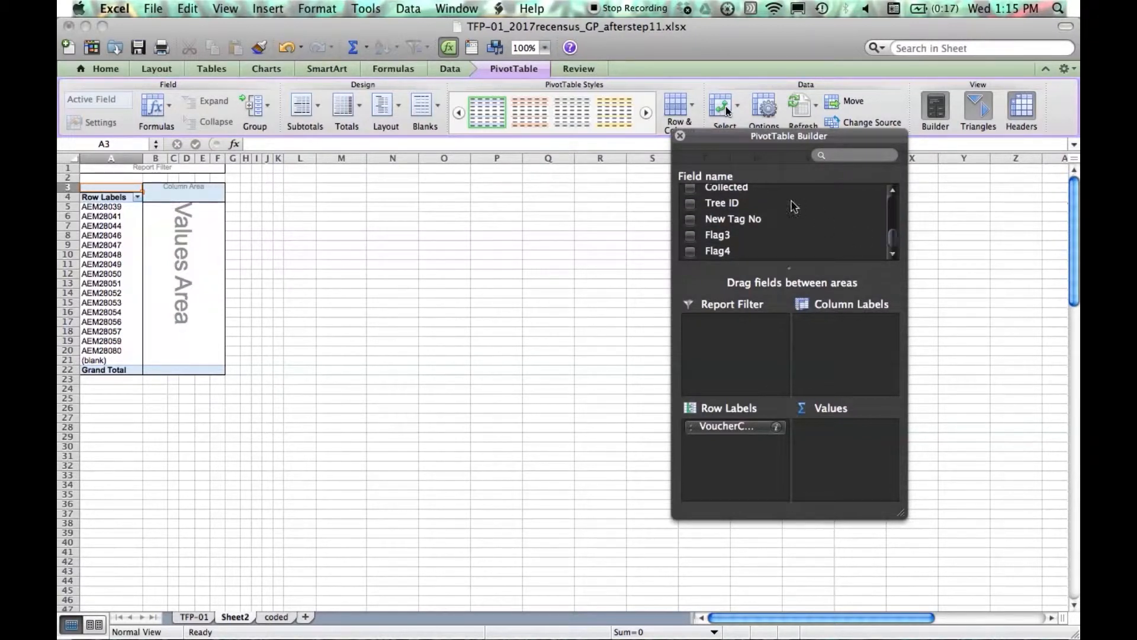
{"action": "left_click_drag", "start_coordinate": [745, 191], "coordinate": [832, 430]}
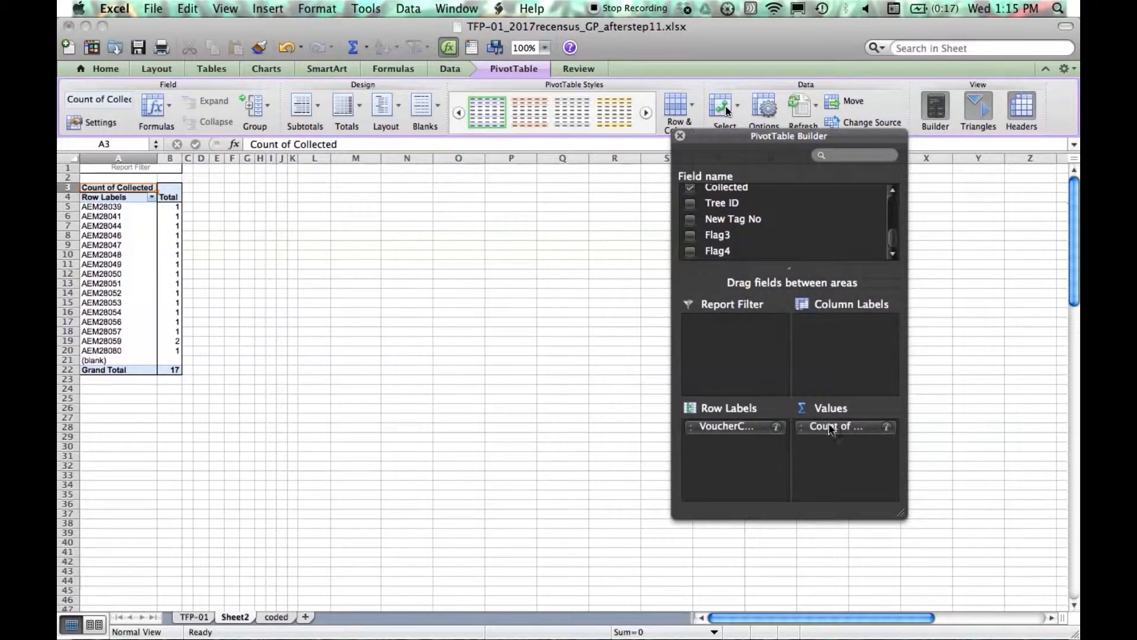
Step: Summarize the Collected field by Sum and check the total for voucher AEM28054
{"action": "left_click", "coordinate": [887, 427]}
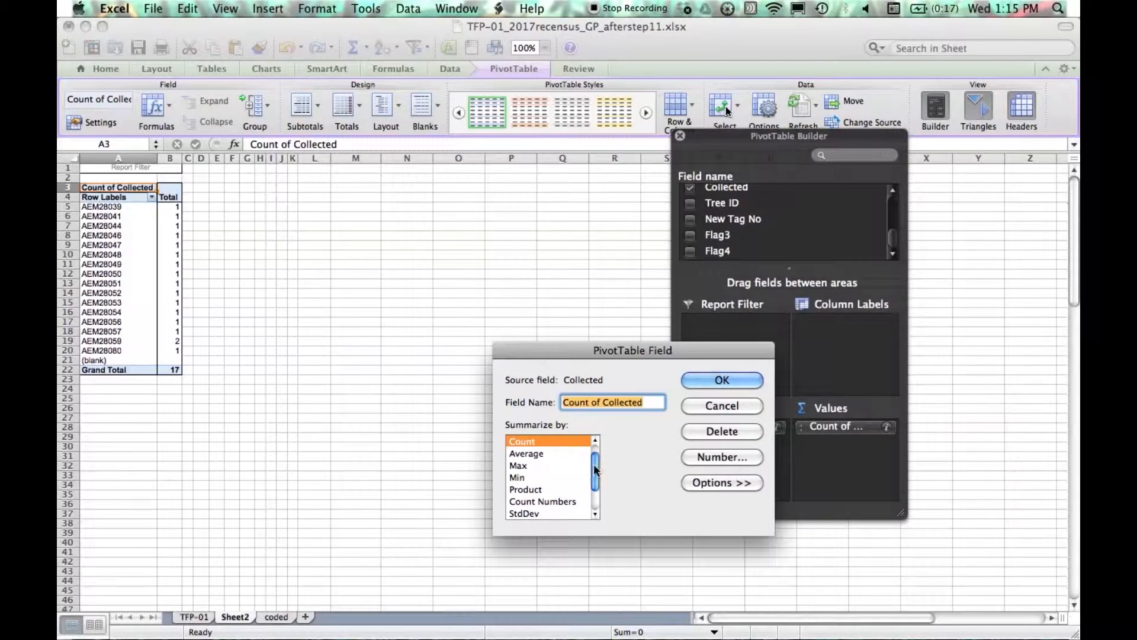
{"action": "scroll", "coordinate": [595, 470], "scroll_direction": "up", "scroll_amount": 2}
{"action": "left_click", "coordinate": [543, 444]}
{"action": "left_click", "coordinate": [709, 381]}
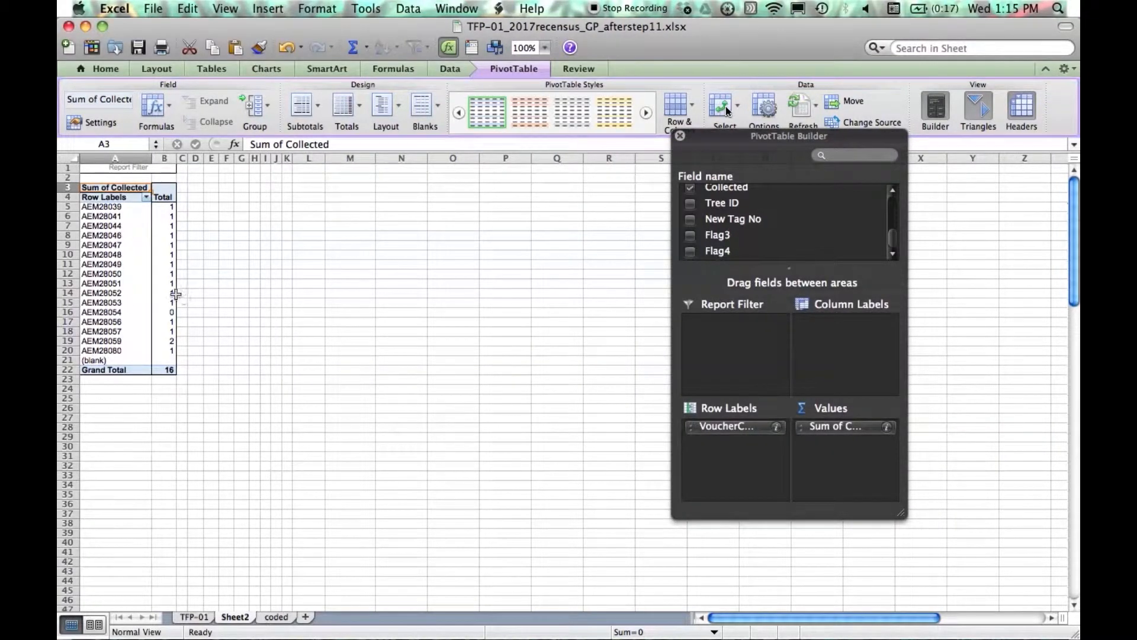
{"action": "left_click", "coordinate": [115, 312]}
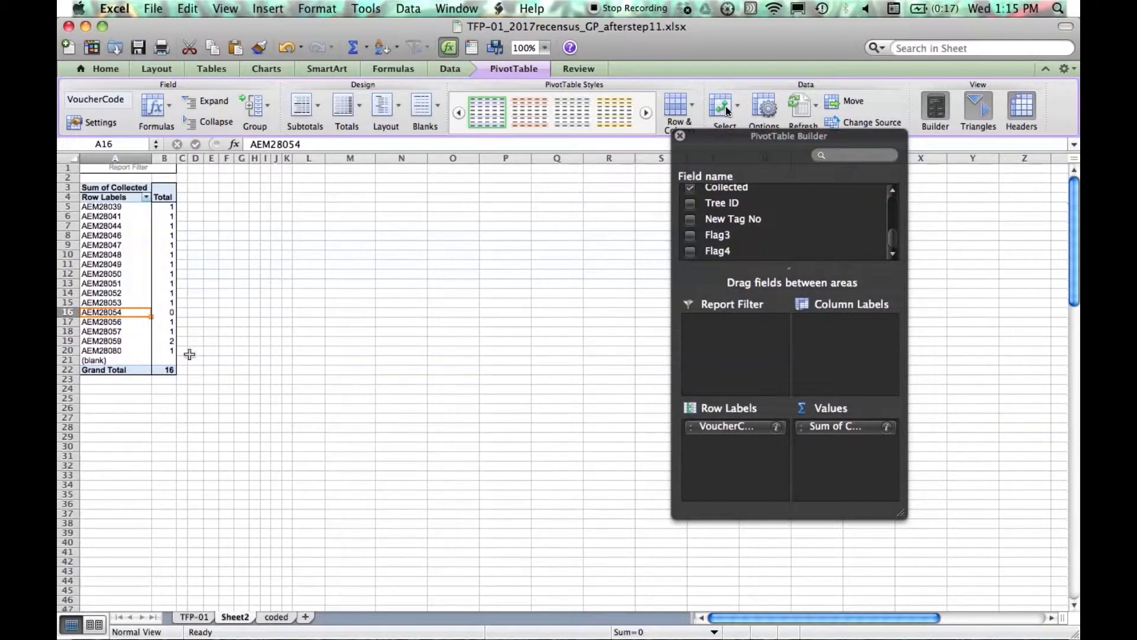
Step: Create a copy of the coded sheet at the end of the workbook
{"action": "left_click", "coordinate": [277, 617]}
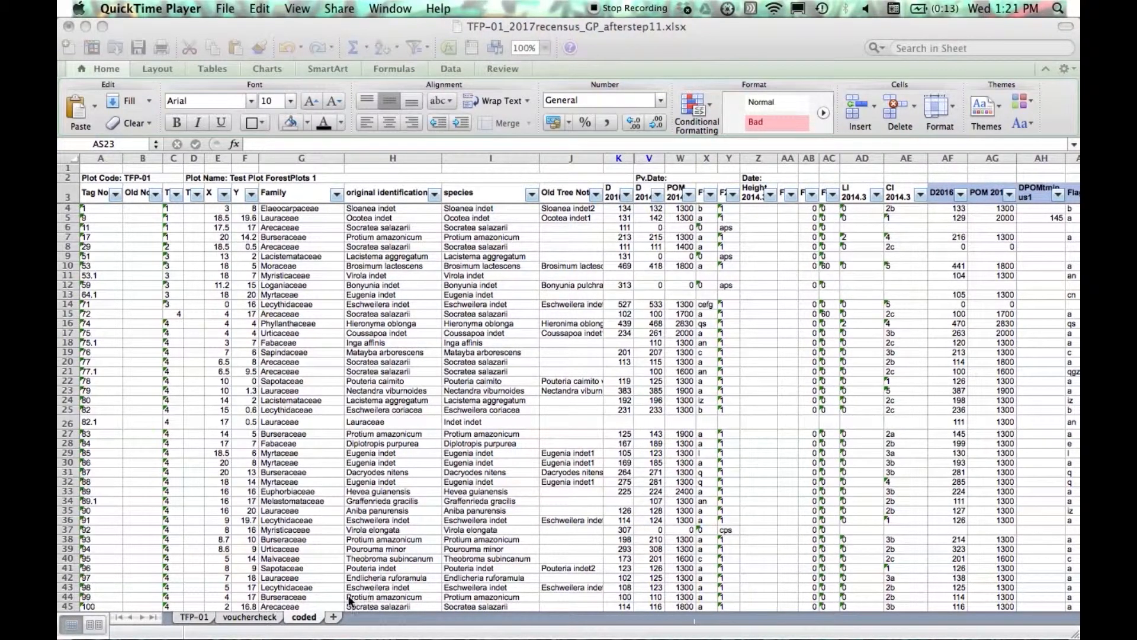
{"action": "left_click", "coordinate": [323, 618]}
{"action": "right_click", "coordinate": [323, 618]}
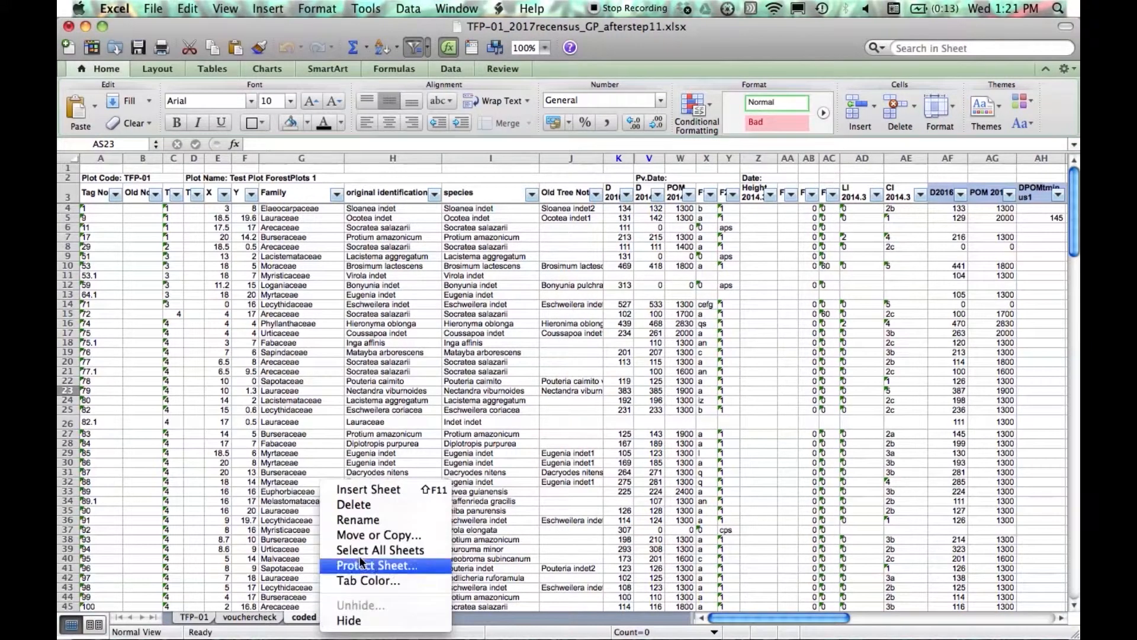
{"action": "left_click", "coordinate": [380, 535]}
{"action": "left_click", "coordinate": [252, 583]}
{"action": "left_click", "coordinate": [280, 536]}
{"action": "left_click", "coordinate": [449, 615]}
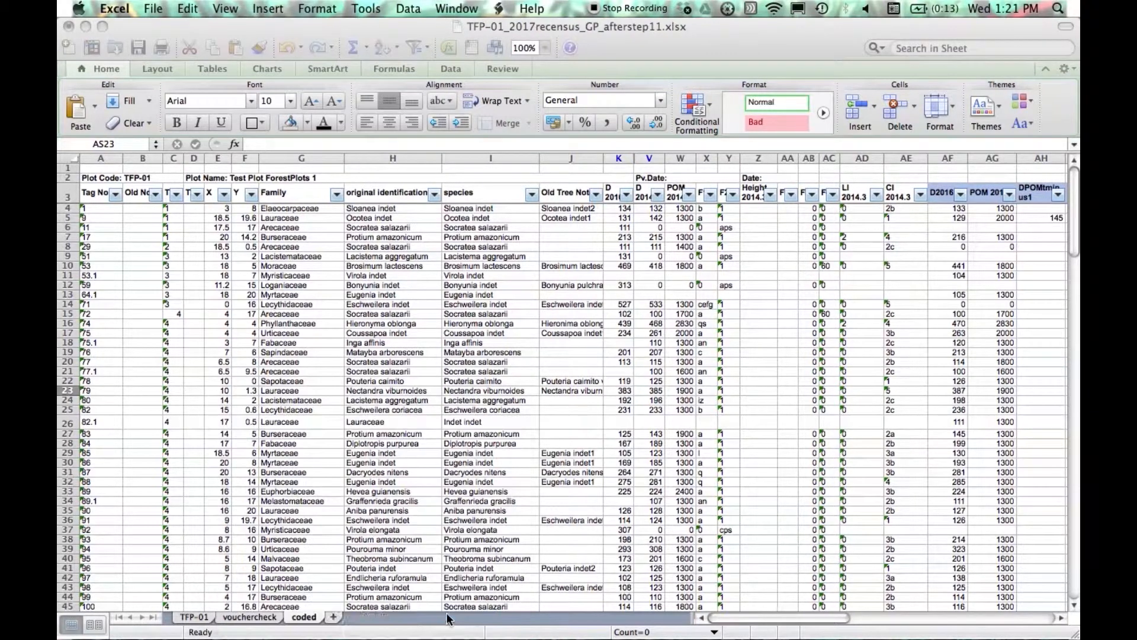
Step: Rename the copied sheet as "upload"
{"action": "right_click", "coordinate": [355, 618]}
{"action": "left_click", "coordinate": [406, 521]}
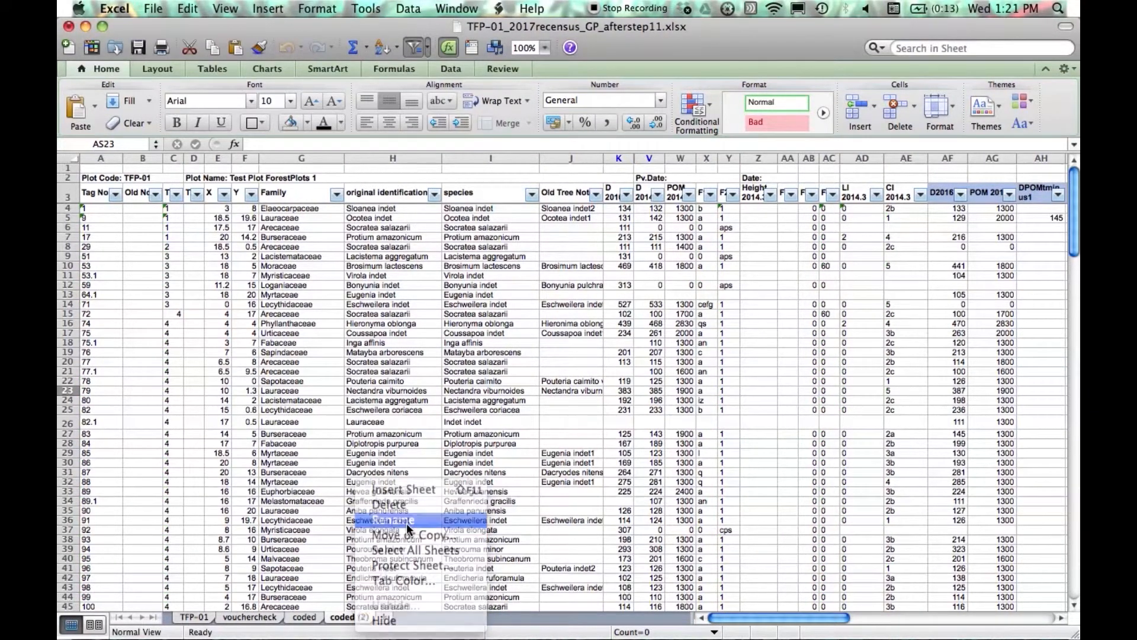
{"action": "type", "text": "upload"}
{"action": "left_click", "coordinate": [406, 524]}
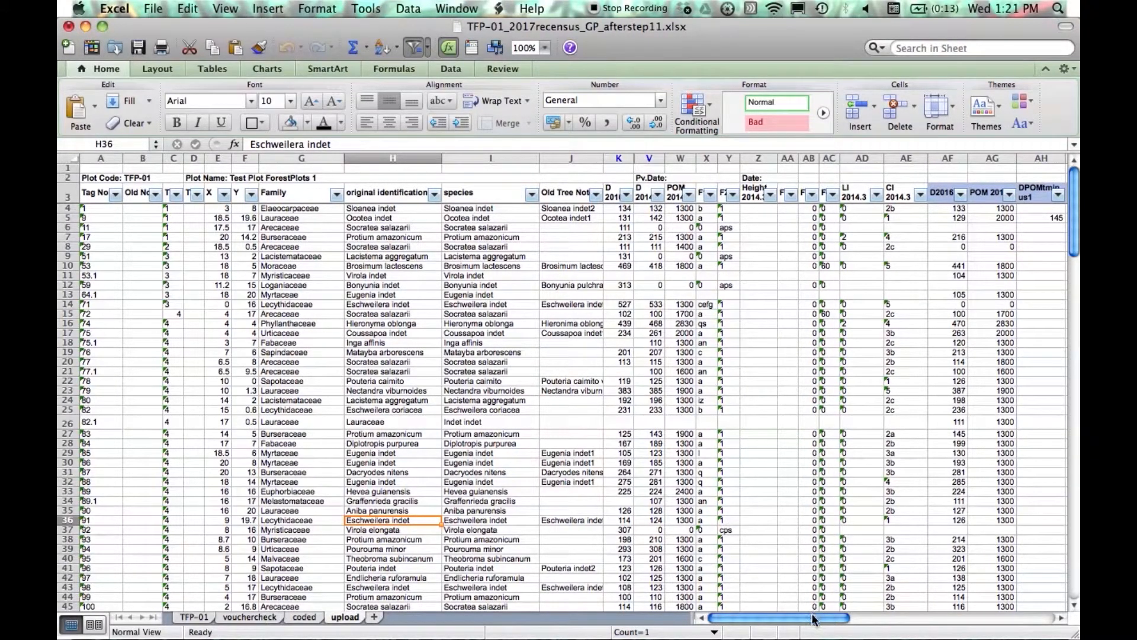
Step: Filter the D2016 column of the upload sheet to show only blanks
{"action": "left_click_drag", "start_coordinate": [811, 622], "coordinate": [832, 623]}
{"action": "left_click_drag", "start_coordinate": [830, 621], "coordinate": [834, 623]}
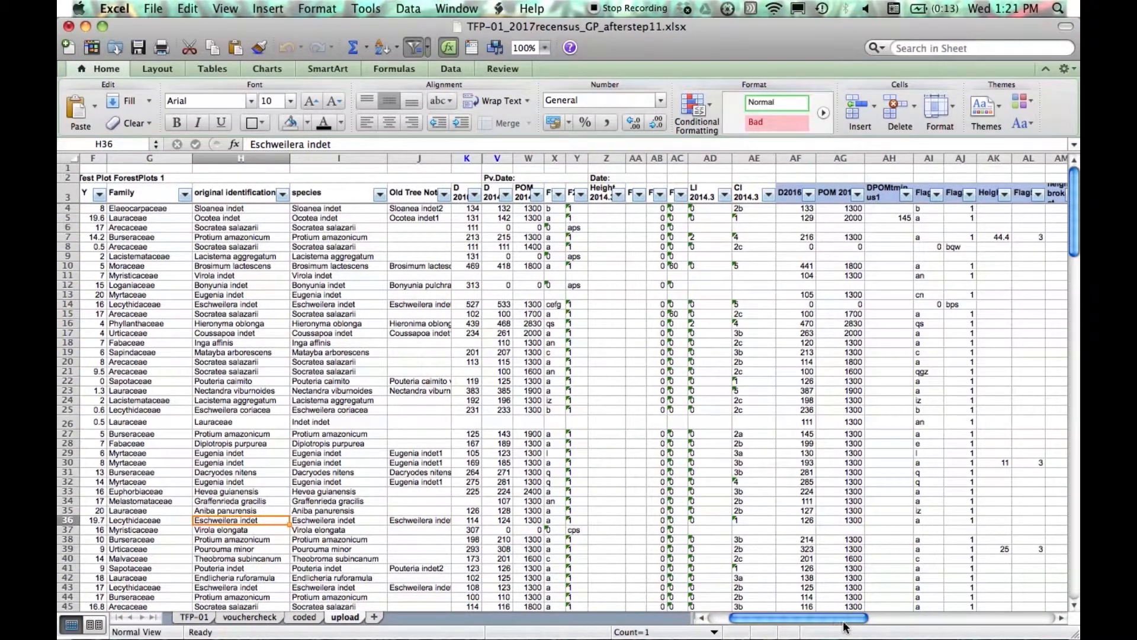
{"action": "left_click", "coordinate": [808, 194]}
{"action": "left_click", "coordinate": [887, 370]}
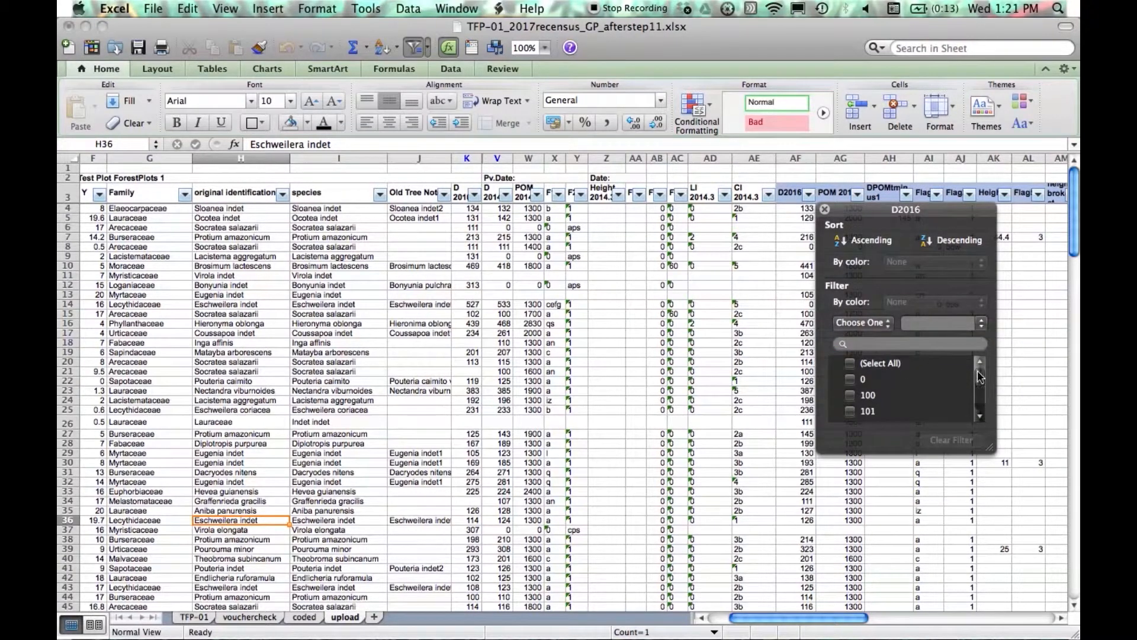
{"action": "left_click_drag", "start_coordinate": [983, 380], "coordinate": [984, 413]}
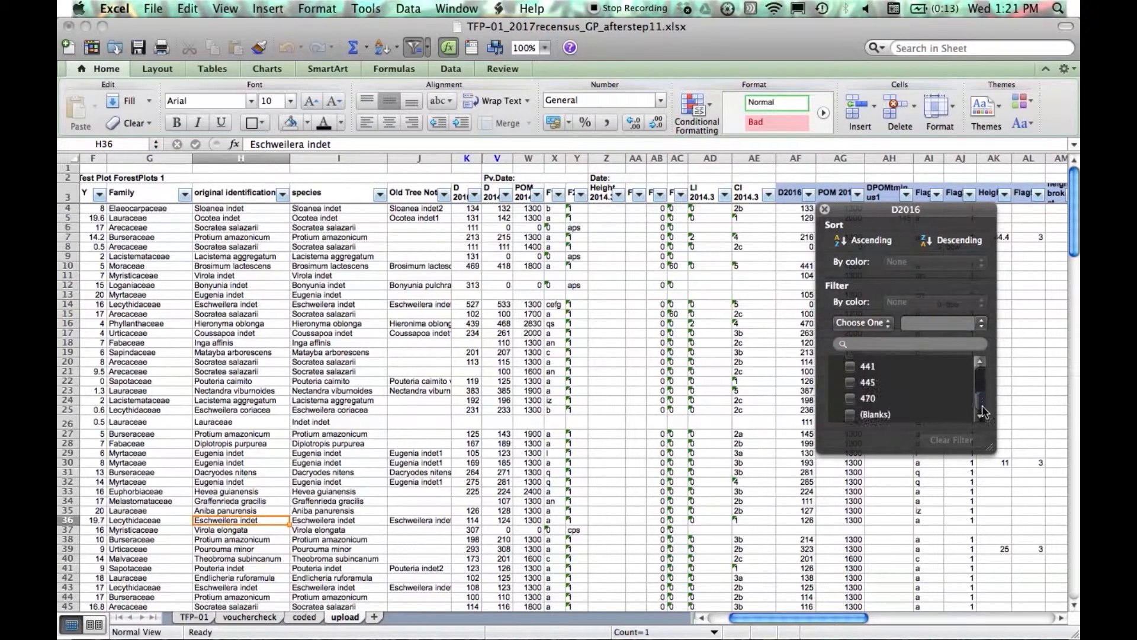
{"action": "left_click", "coordinate": [851, 415]}
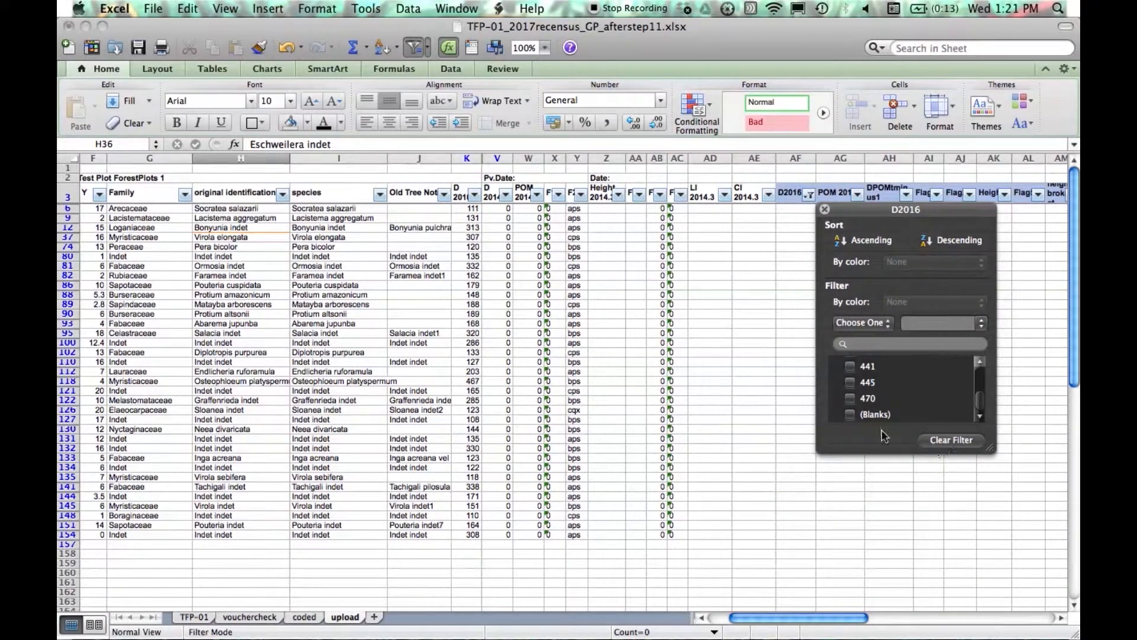
{"action": "left_click", "coordinate": [834, 480]}
Step: Delete all the filtered rows that have a blank D2016 value
{"action": "left_click_drag", "start_coordinate": [851, 623], "coordinate": [832, 622]}
{"action": "left_click_drag", "start_coordinate": [71, 208], "coordinate": [110, 562]}
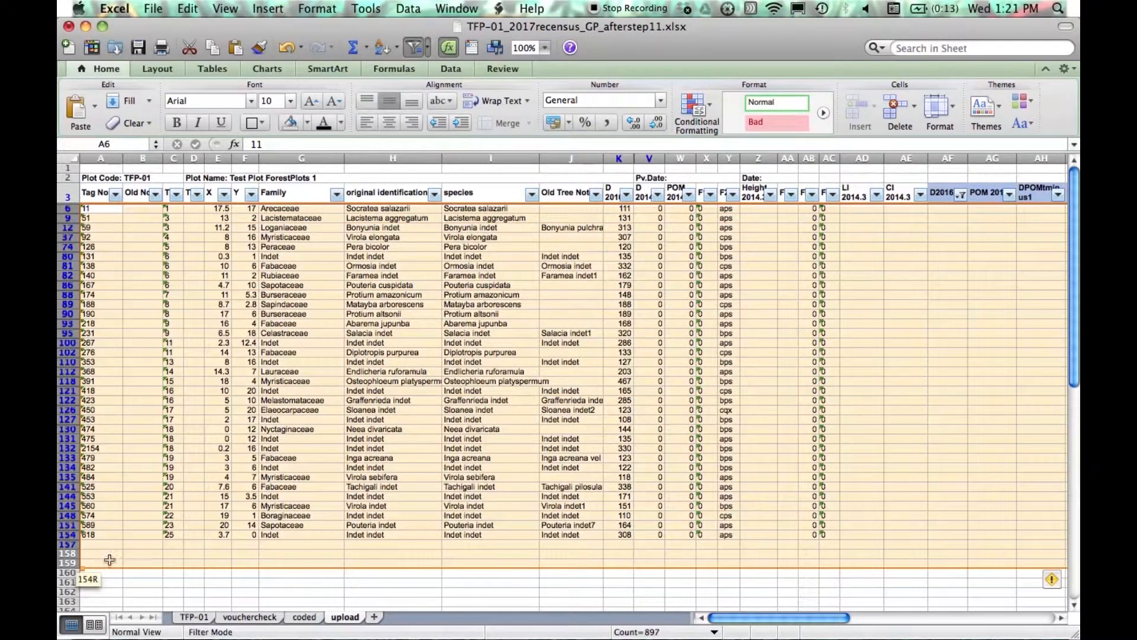
{"action": "right_click", "coordinate": [155, 529]}
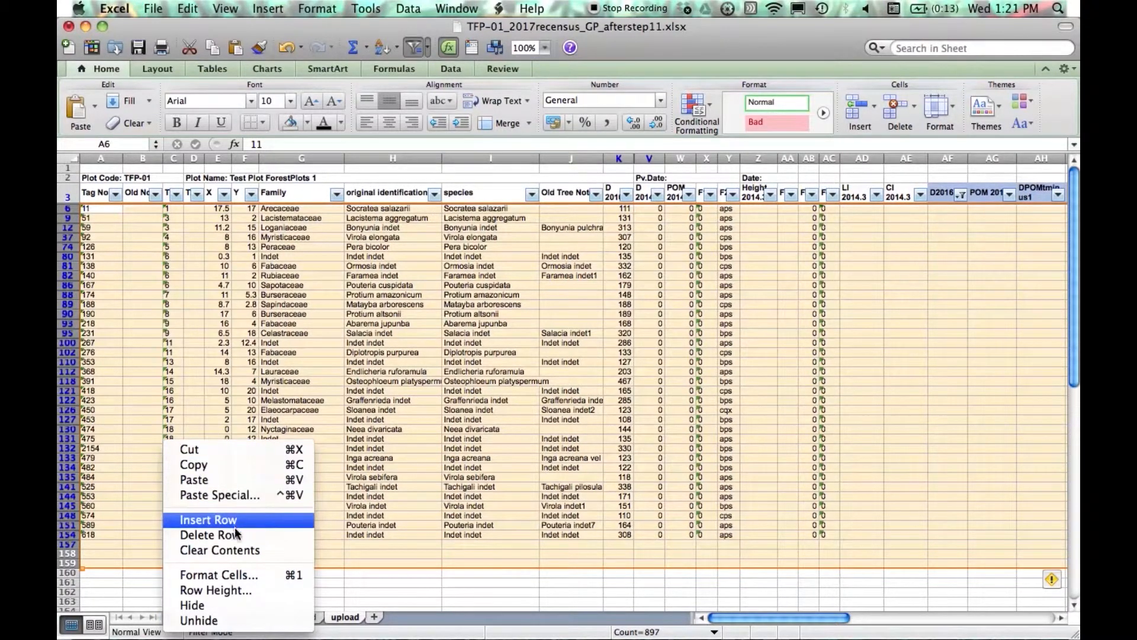
{"action": "left_click", "coordinate": [210, 535]}
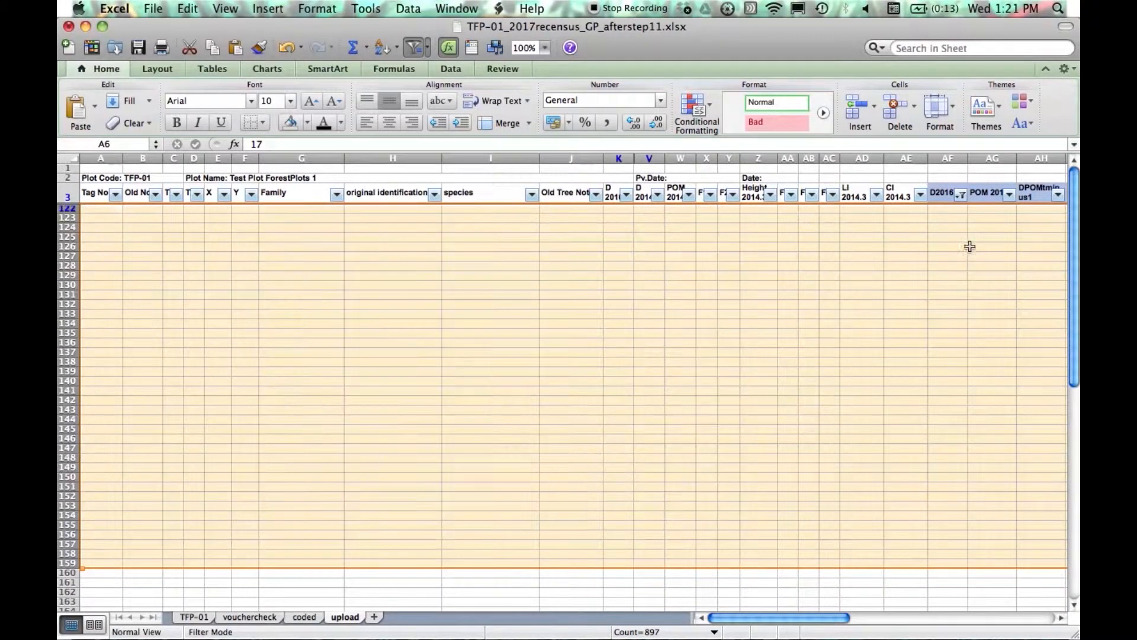
Step: Select all values in the D2016 filter to show the remaining trees
{"action": "left_click", "coordinate": [958, 195]}
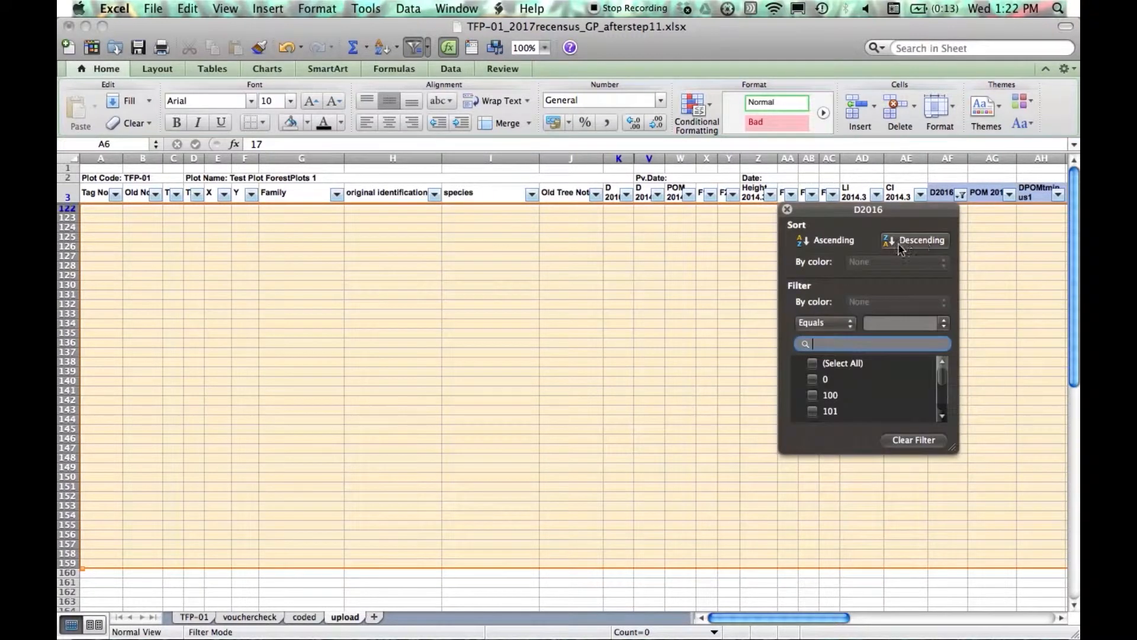
{"action": "left_click", "coordinate": [844, 365]}
{"action": "key", "text": "Escape"}
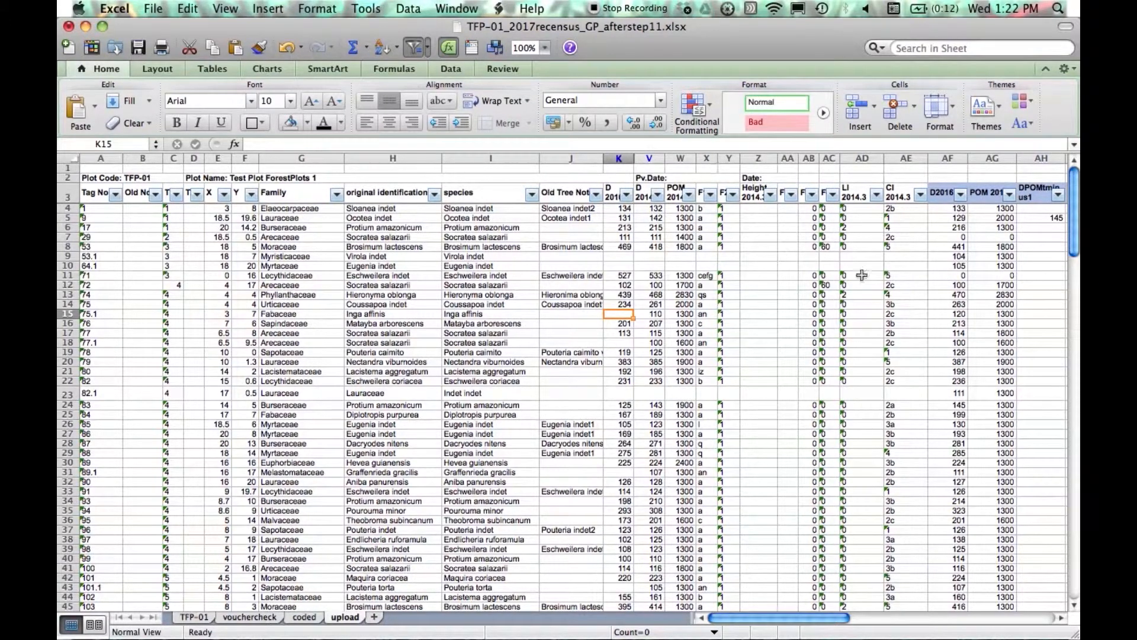
Step: Replace the whole upload sheet's contents with their values only by copying everything and using Paste Special Values
{"action": "left_click_drag", "start_coordinate": [838, 622], "coordinate": [834, 621]}
{"action": "right_click", "coordinate": [74, 158]}
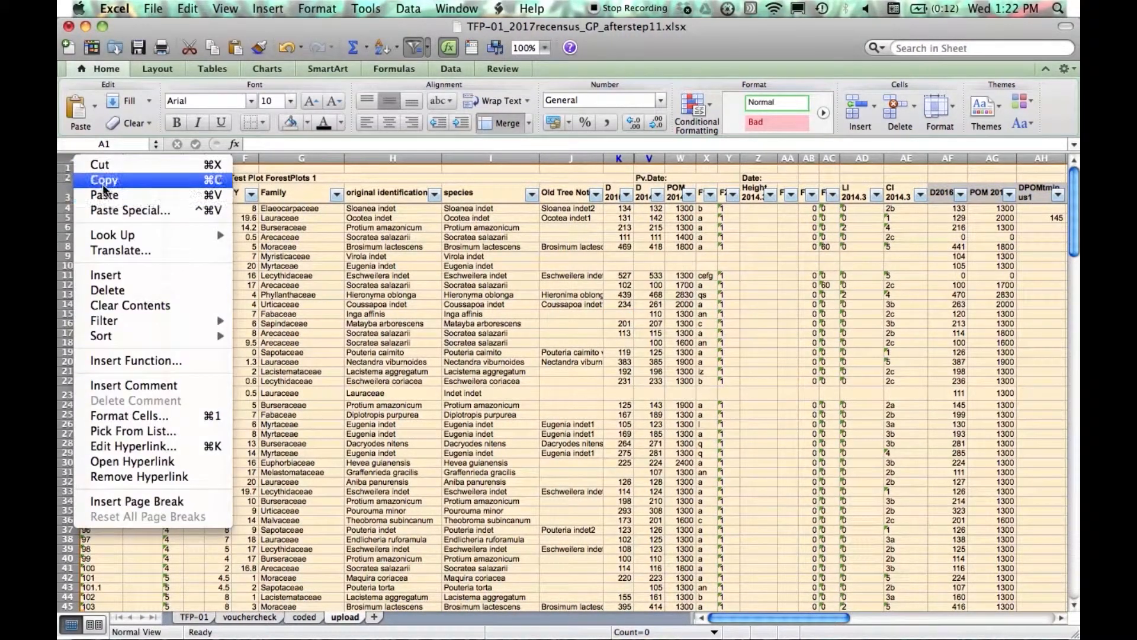
{"action": "left_click", "coordinate": [96, 178]}
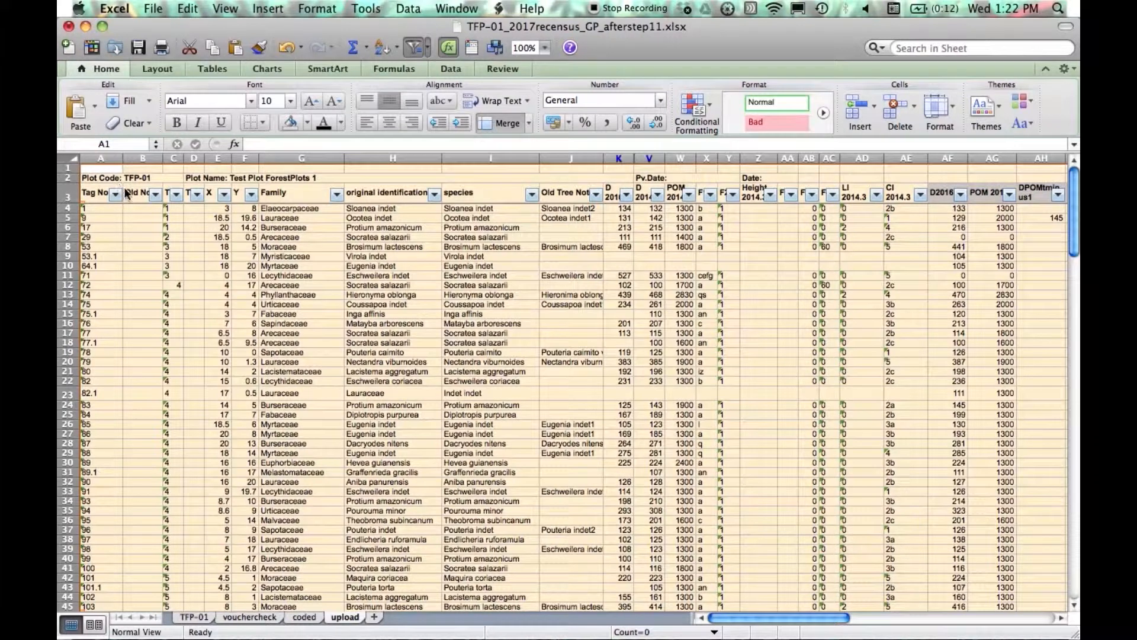
{"action": "right_click", "coordinate": [88, 164]}
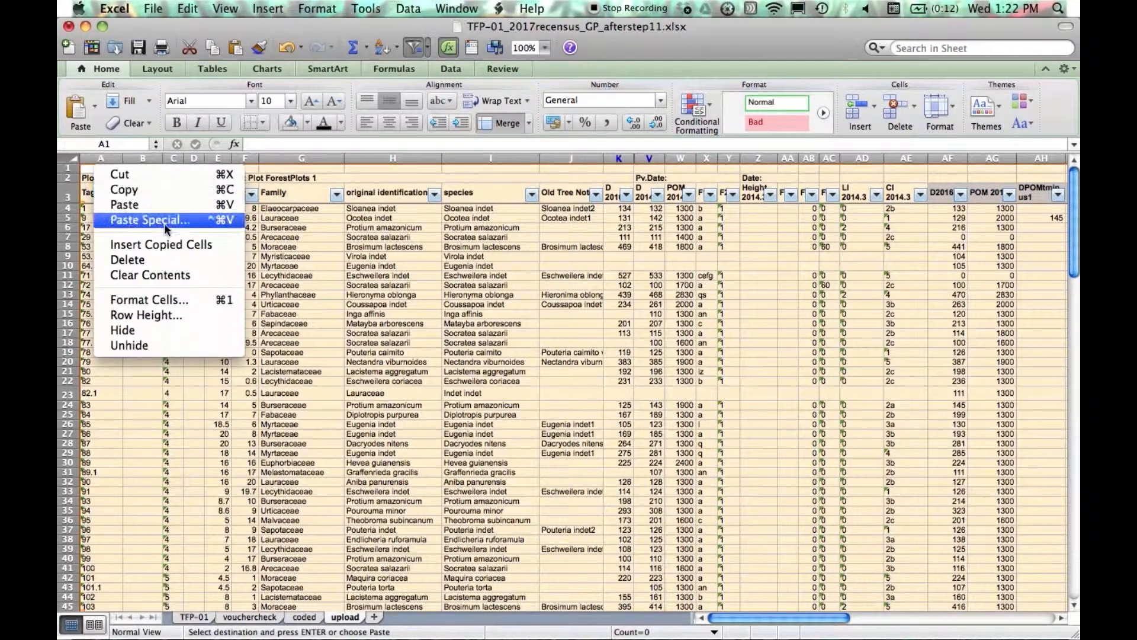
{"action": "left_click", "coordinate": [165, 221]}
{"action": "left_click", "coordinate": [121, 149]}
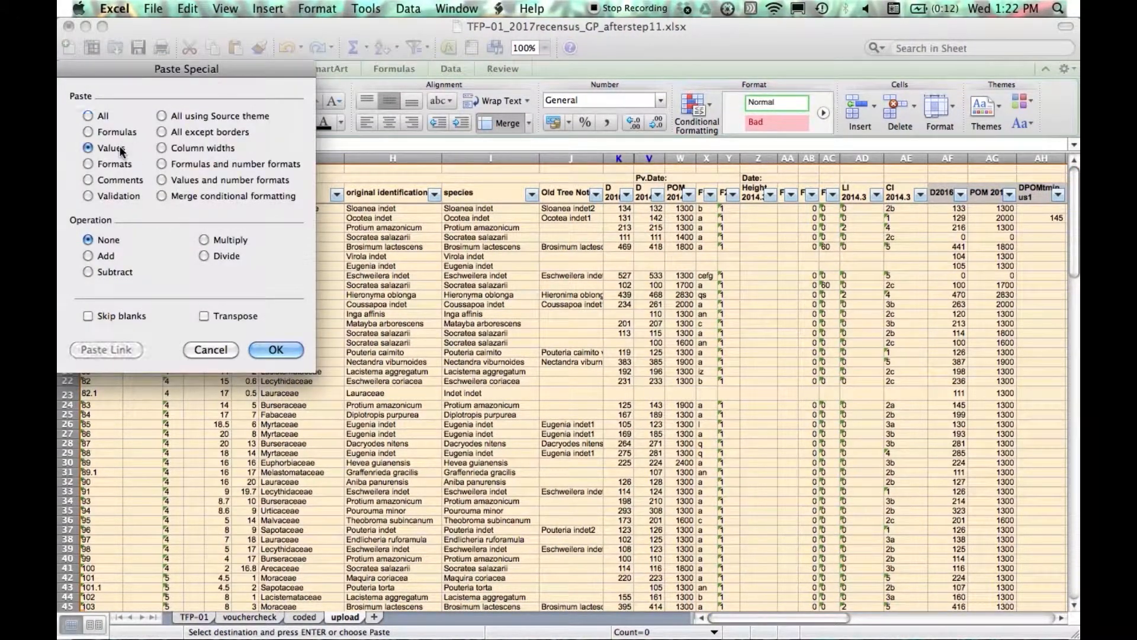
{"action": "left_click", "coordinate": [276, 350]}
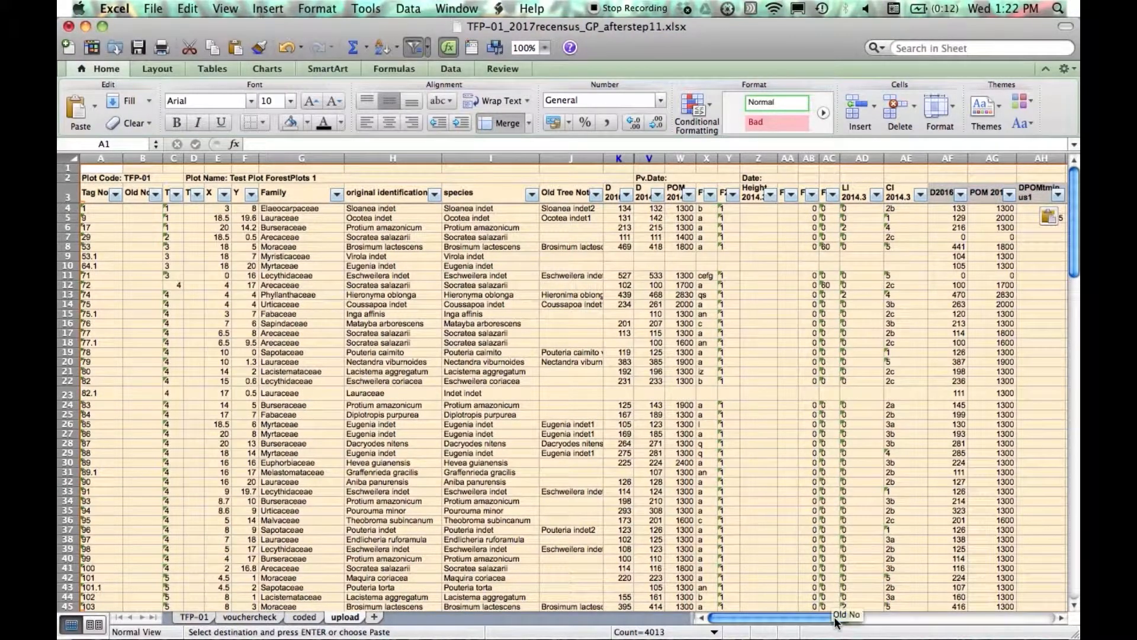
Step: Delete the previous-census measurement columns K through AE, ending with CI 2014.3, from the upload sheet
{"action": "scroll", "coordinate": [827, 620], "scroll_direction": "right", "scroll_amount": 2}
{"action": "scroll", "coordinate": [828, 622], "scroll_direction": "left", "scroll_amount": 2}
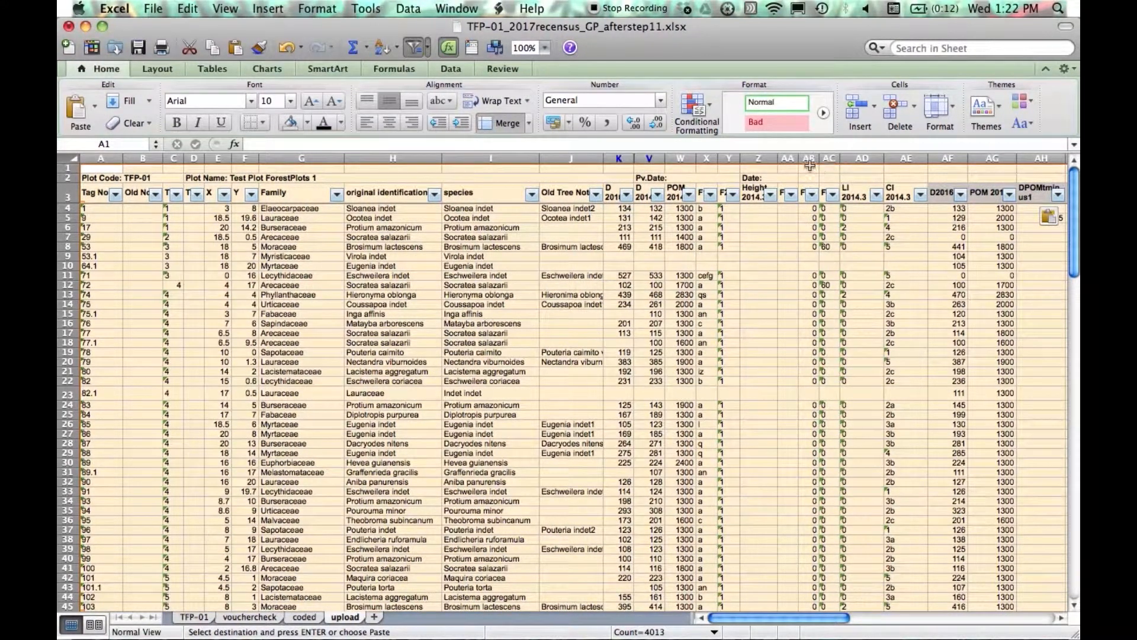
{"action": "left_click", "coordinate": [725, 254]}
{"action": "left_click_drag", "start_coordinate": [620, 158], "coordinate": [895, 194]}
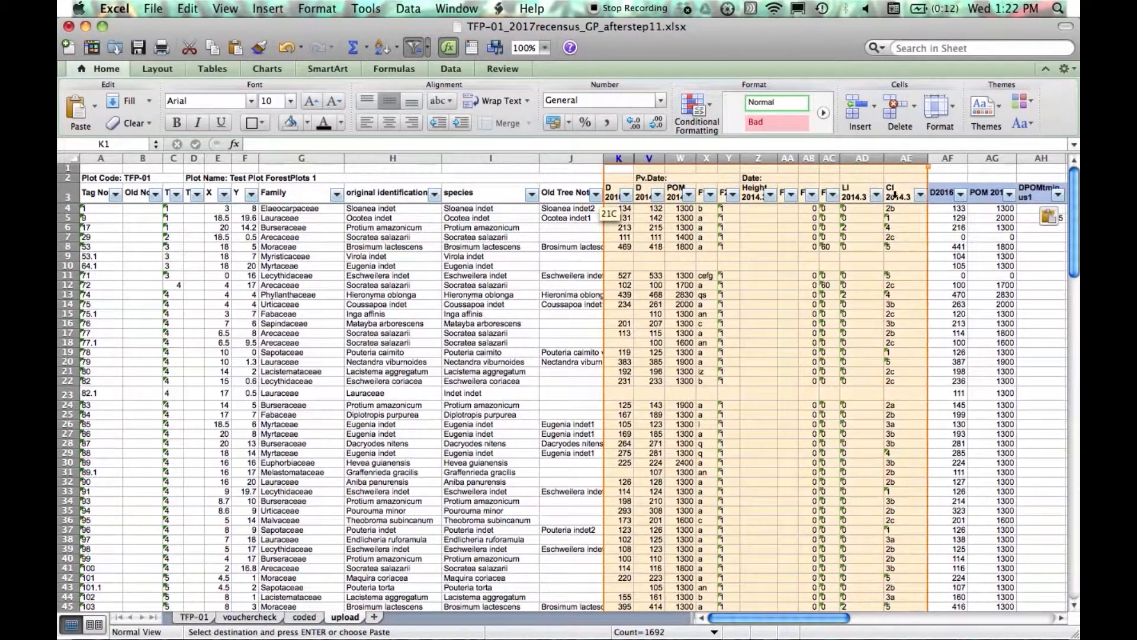
{"action": "right_click", "coordinate": [887, 233]}
{"action": "left_click", "coordinate": [925, 337]}
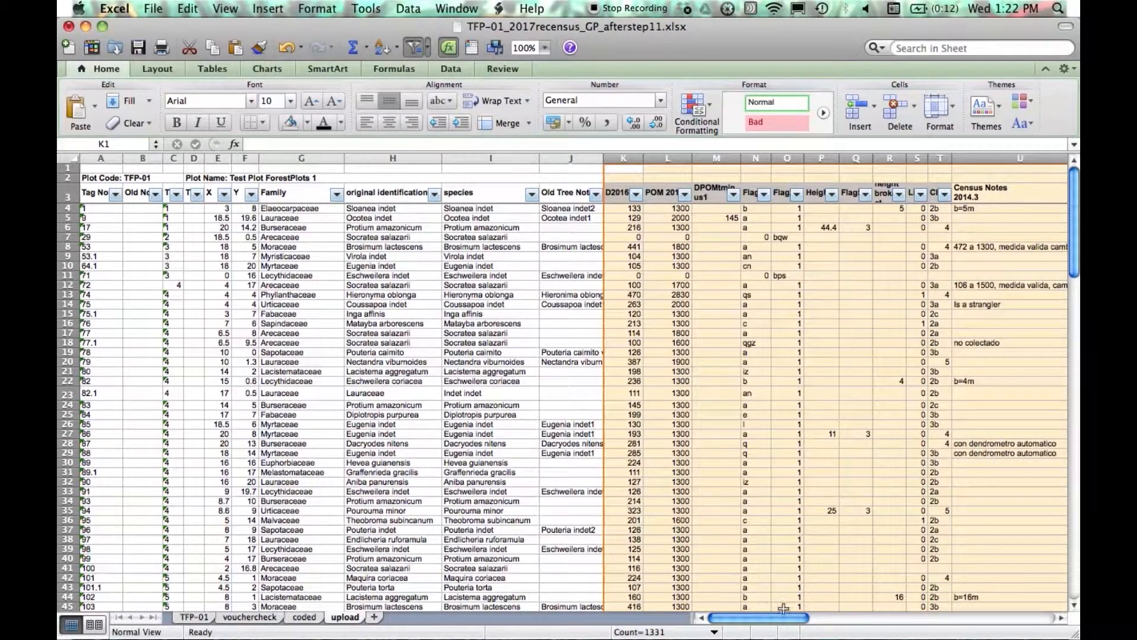
Step: Delete the Census Notes 2014.3 column from the upload sheet and save the workbook
{"action": "left_click_drag", "start_coordinate": [788, 619], "coordinate": [824, 623]}
{"action": "left_click", "coordinate": [661, 294]}
{"action": "left_click", "coordinate": [618, 157]}
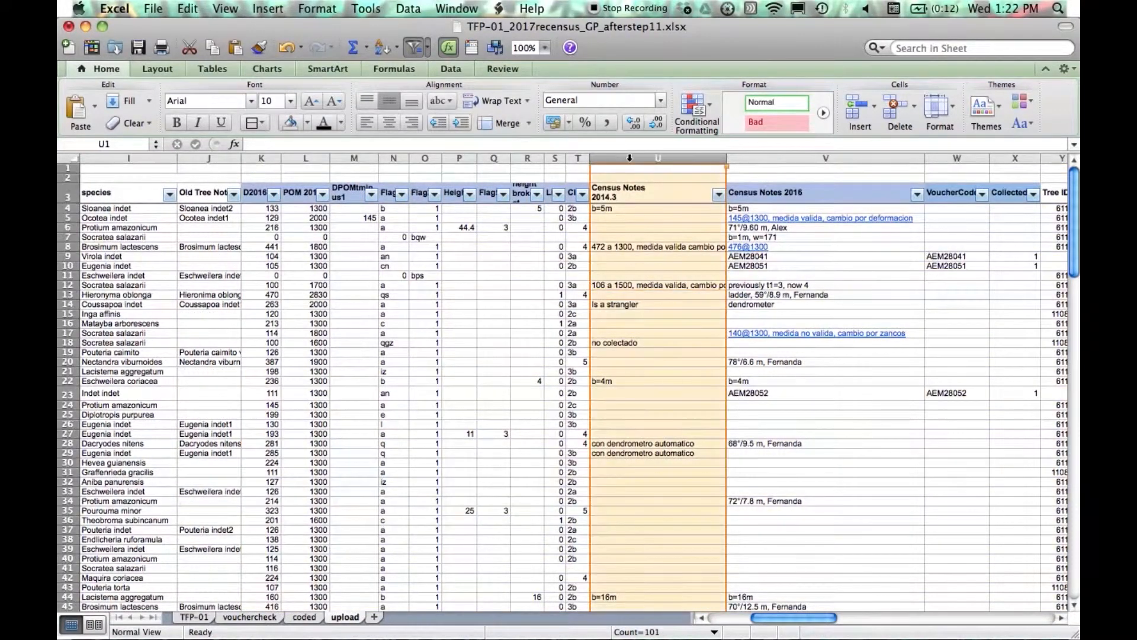
{"action": "right_click", "coordinate": [630, 158]}
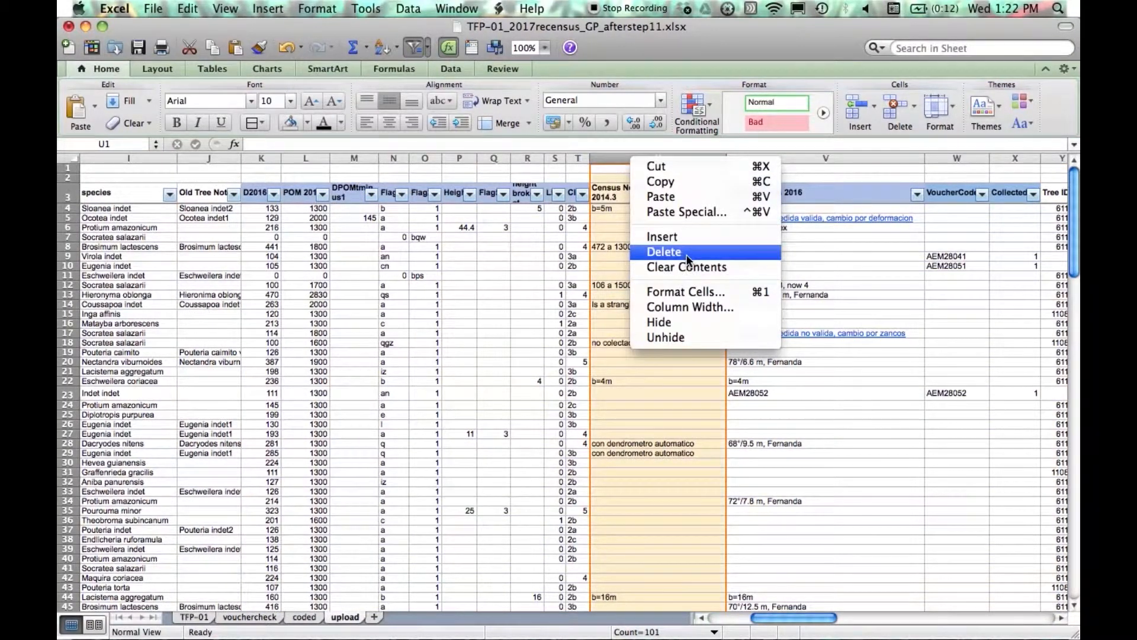
{"action": "left_click", "coordinate": [687, 254]}
{"action": "left_click_drag", "start_coordinate": [809, 620], "coordinate": [758, 618]}
{"action": "left_click", "coordinate": [137, 49]}
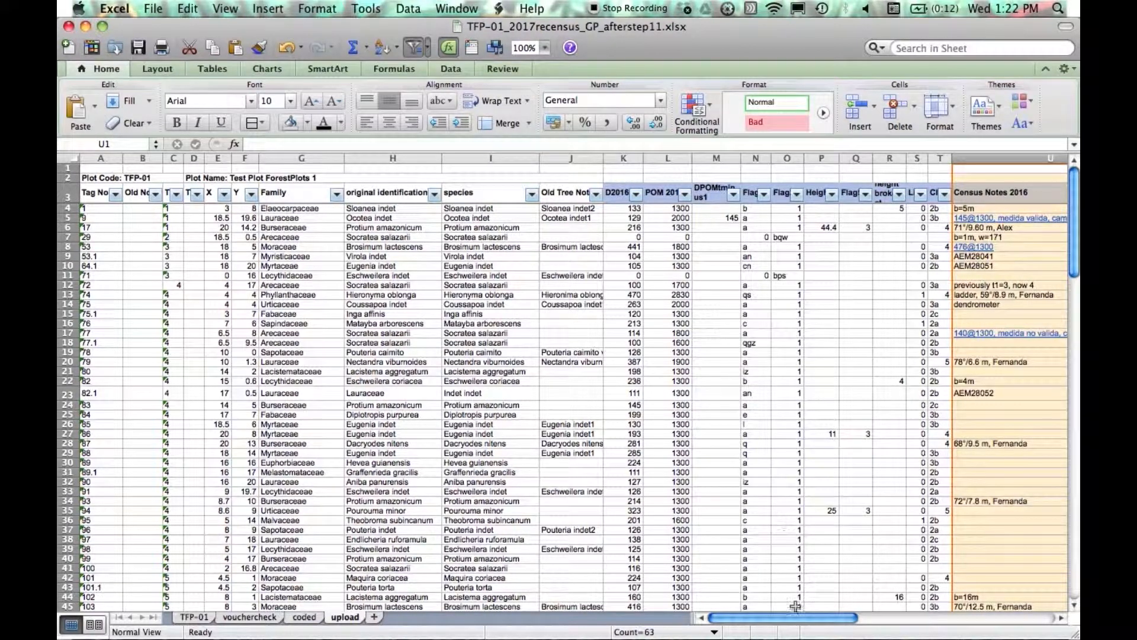
Step: Filter the Tree ID column to exclude blanks and check the IDs of the existing trees
{"action": "left_click_drag", "start_coordinate": [808, 625], "coordinate": [875, 620]}
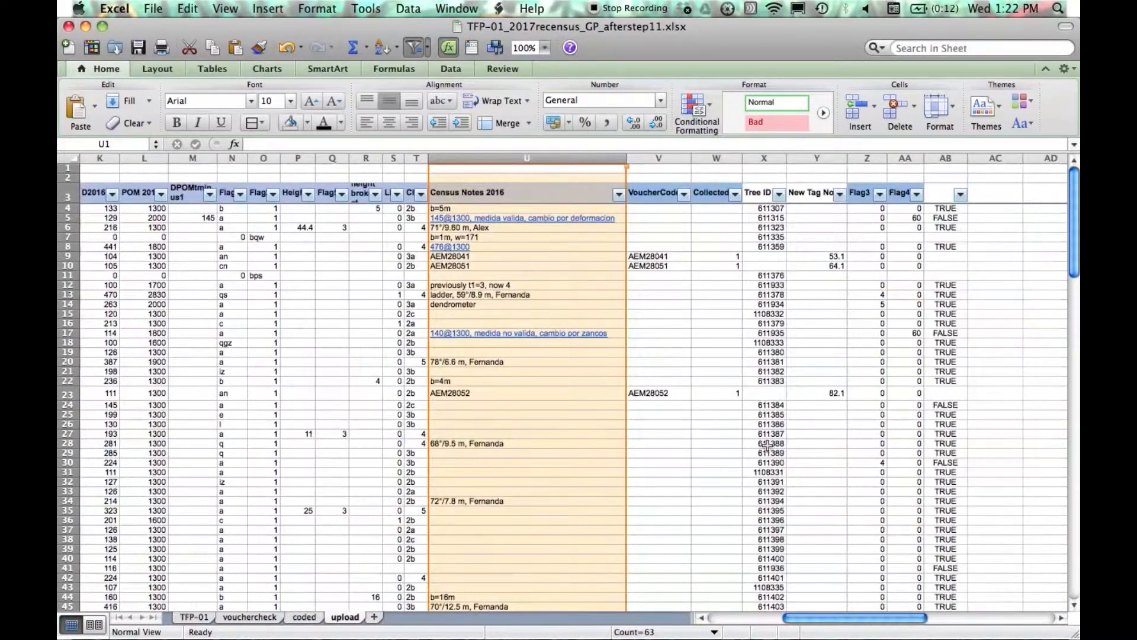
{"action": "left_click", "coordinate": [778, 193]}
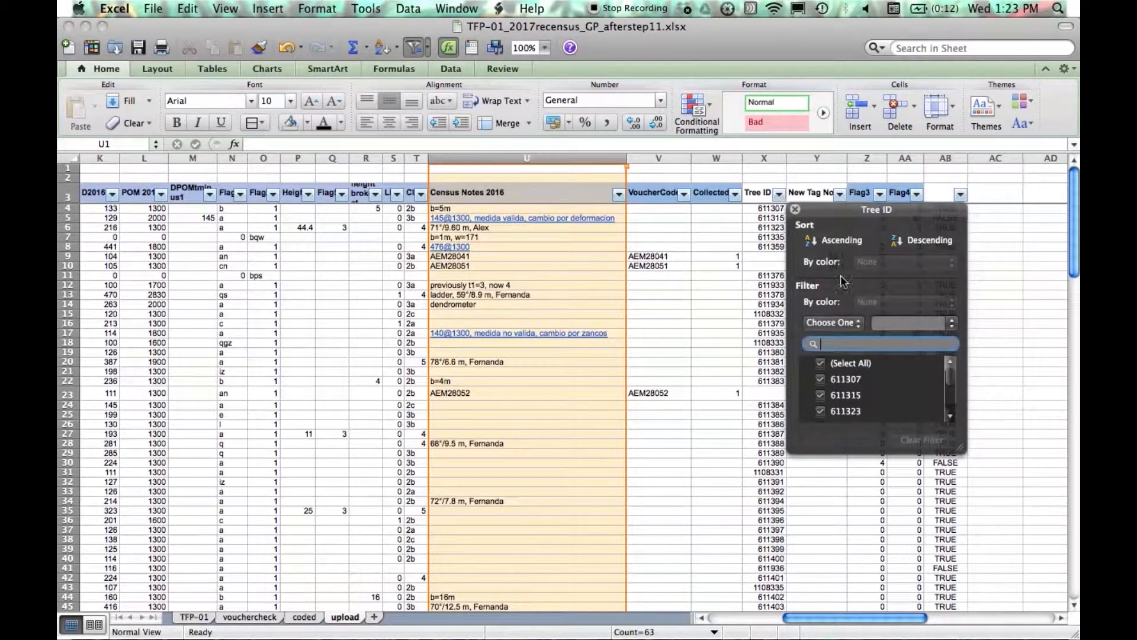
{"action": "scroll", "coordinate": [954, 385], "scroll_direction": "down", "scroll_amount": 2}
{"action": "scroll", "coordinate": [954, 385], "scroll_direction": "down", "scroll_amount": 3}
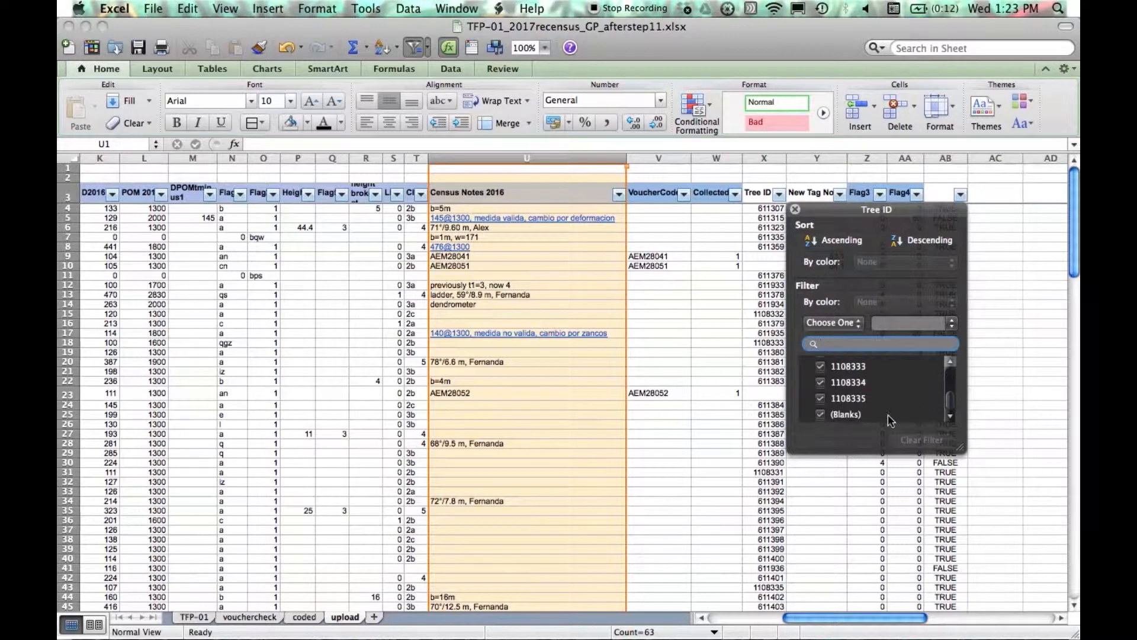
{"action": "left_click", "coordinate": [839, 414]}
{"action": "left_click_drag", "start_coordinate": [770, 209], "coordinate": [770, 610]}
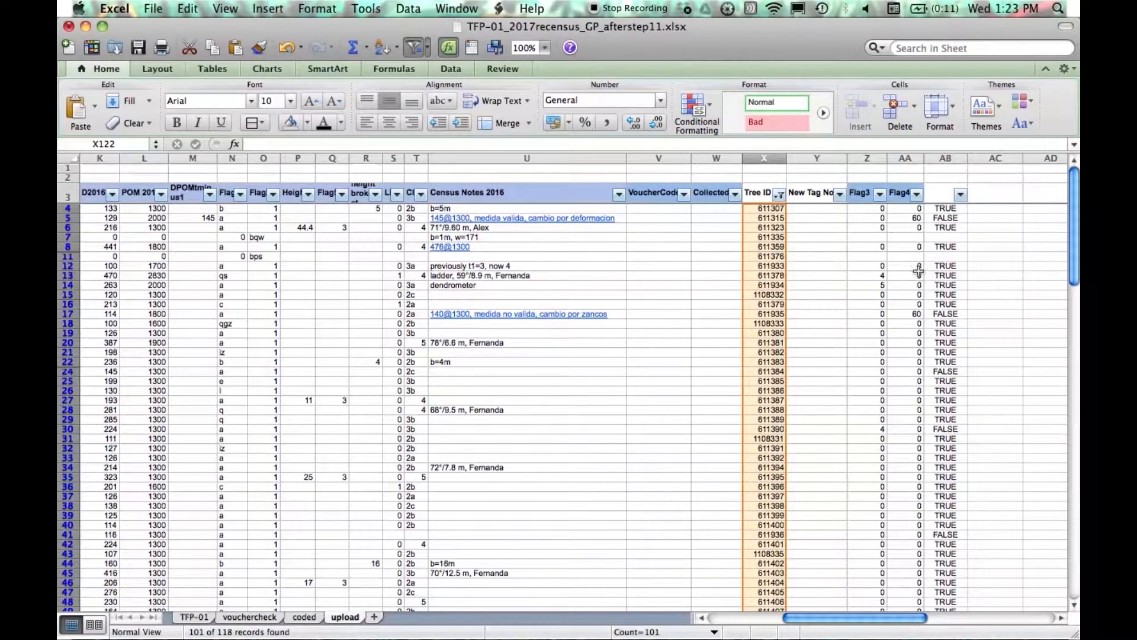
Step: Filter the Tree ID column to only blanks and check the New Tag No values of those trees
{"action": "left_click", "coordinate": [779, 194]}
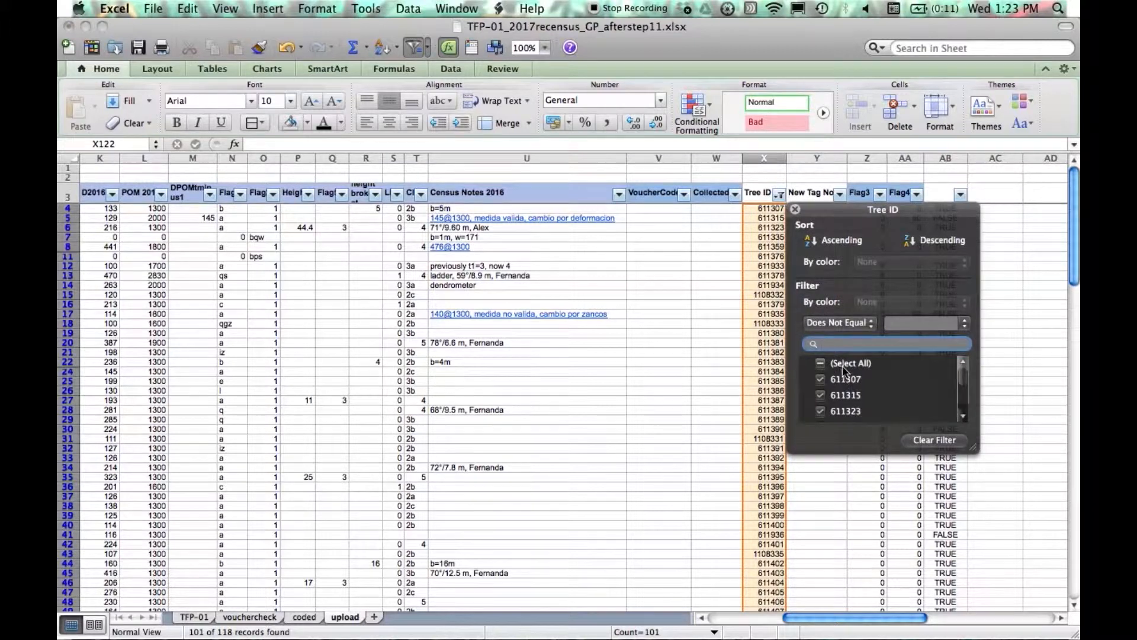
{"action": "left_click", "coordinate": [821, 363]}
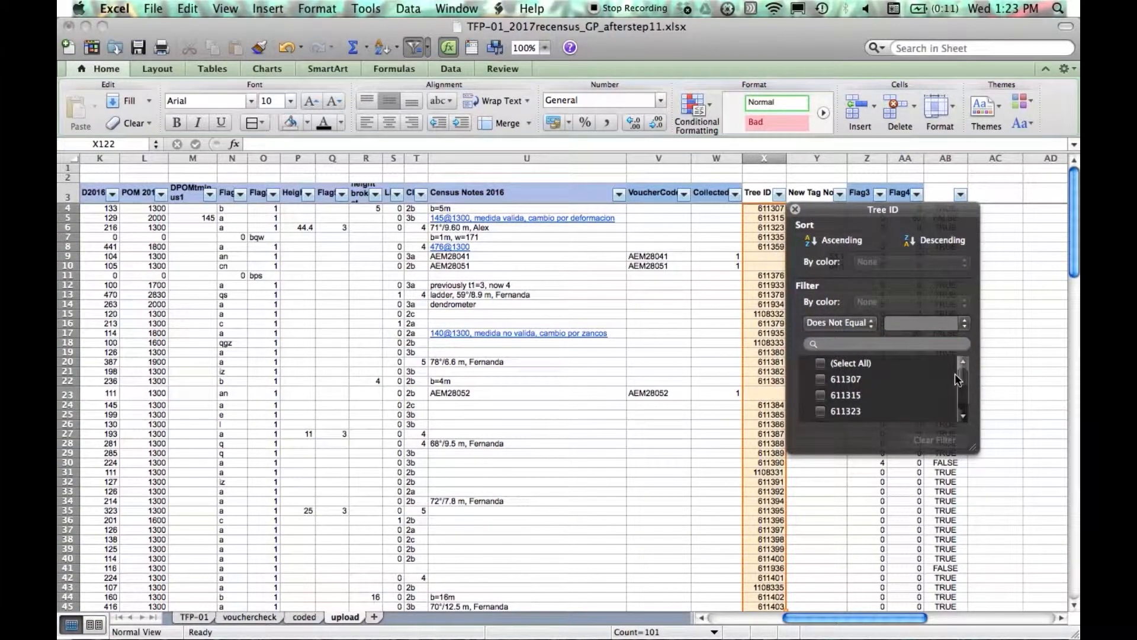
{"action": "left_click_drag", "start_coordinate": [961, 375], "coordinate": [960, 399]}
{"action": "left_click", "coordinate": [821, 415]}
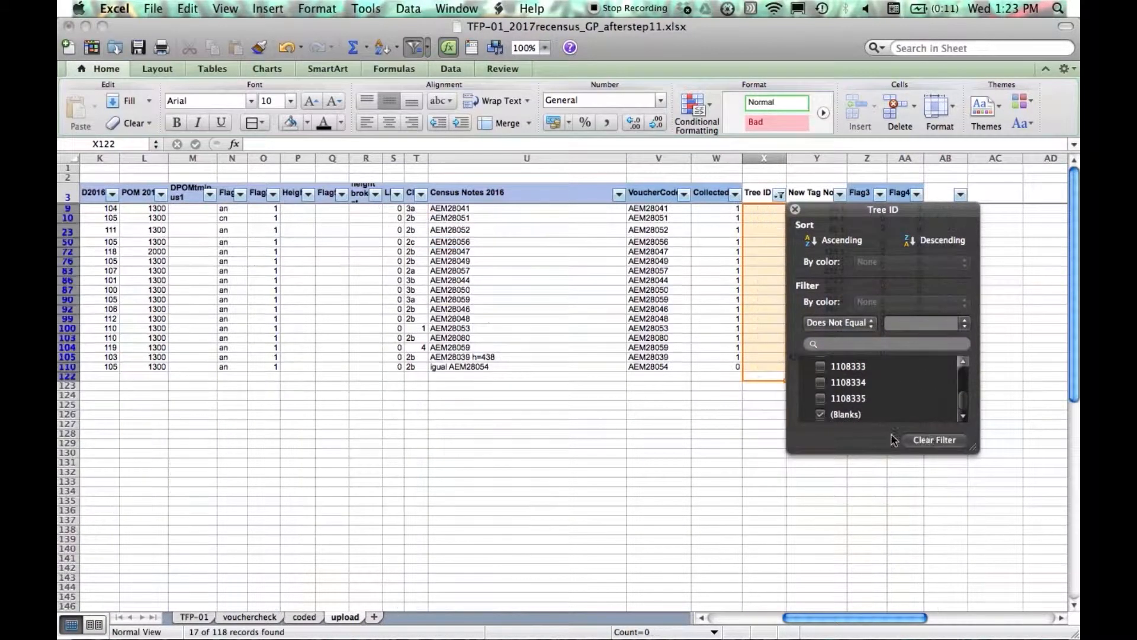
{"action": "left_click", "coordinate": [721, 417]}
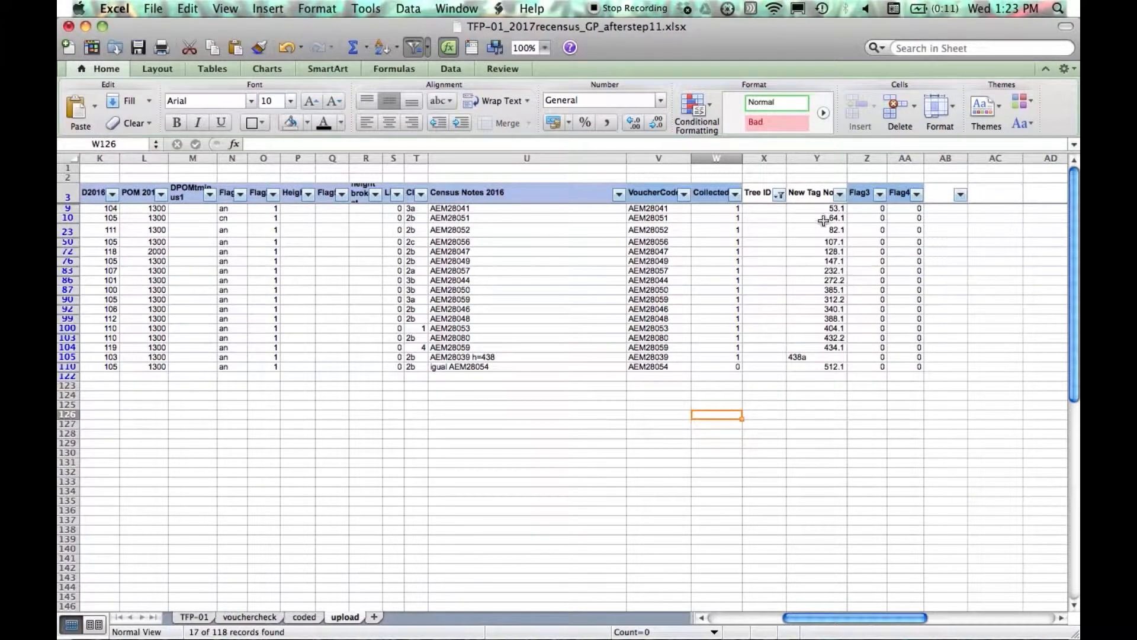
{"action": "left_click_drag", "start_coordinate": [824, 209], "coordinate": [821, 366]}
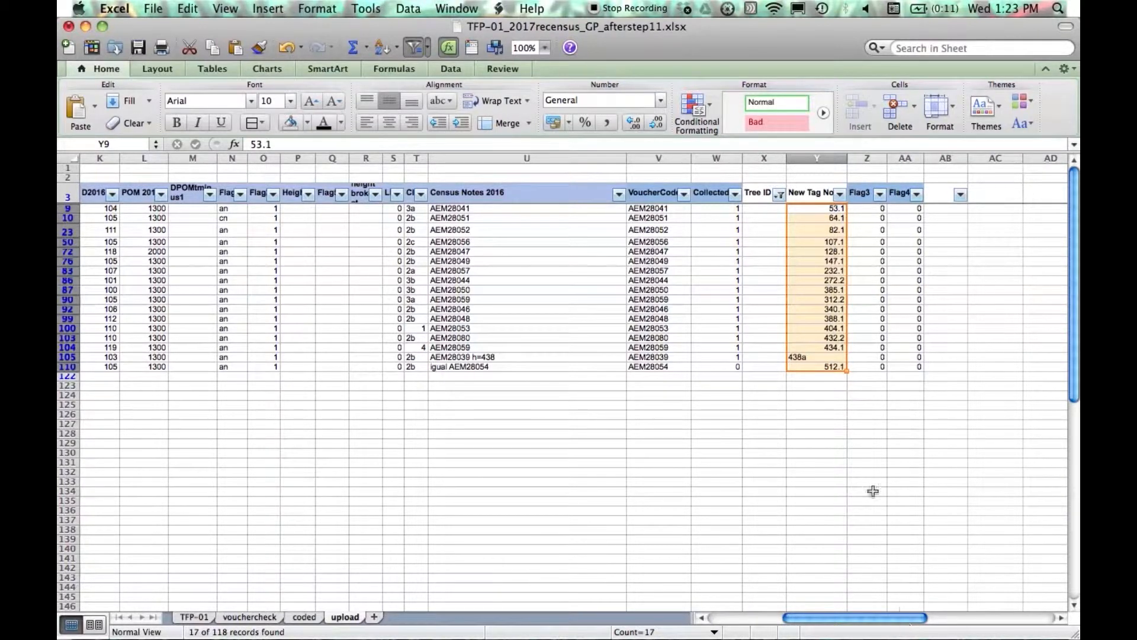
Step: Select all values in the Tree ID filter to show every tree, and save the workbook
{"action": "left_click", "coordinate": [780, 194]}
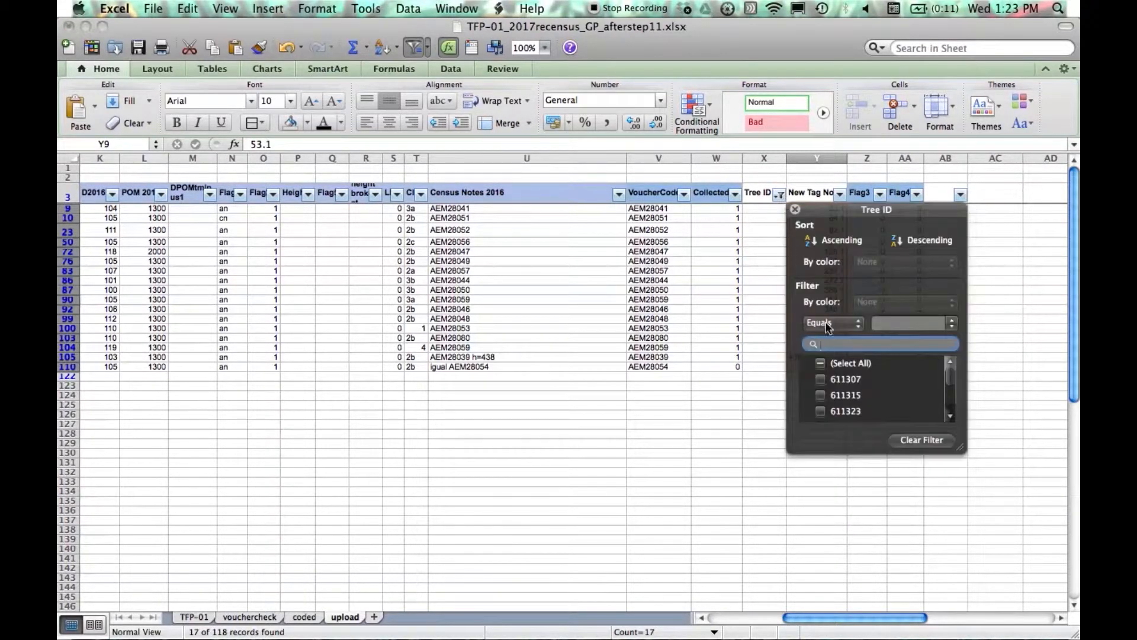
{"action": "left_click", "coordinate": [821, 363]}
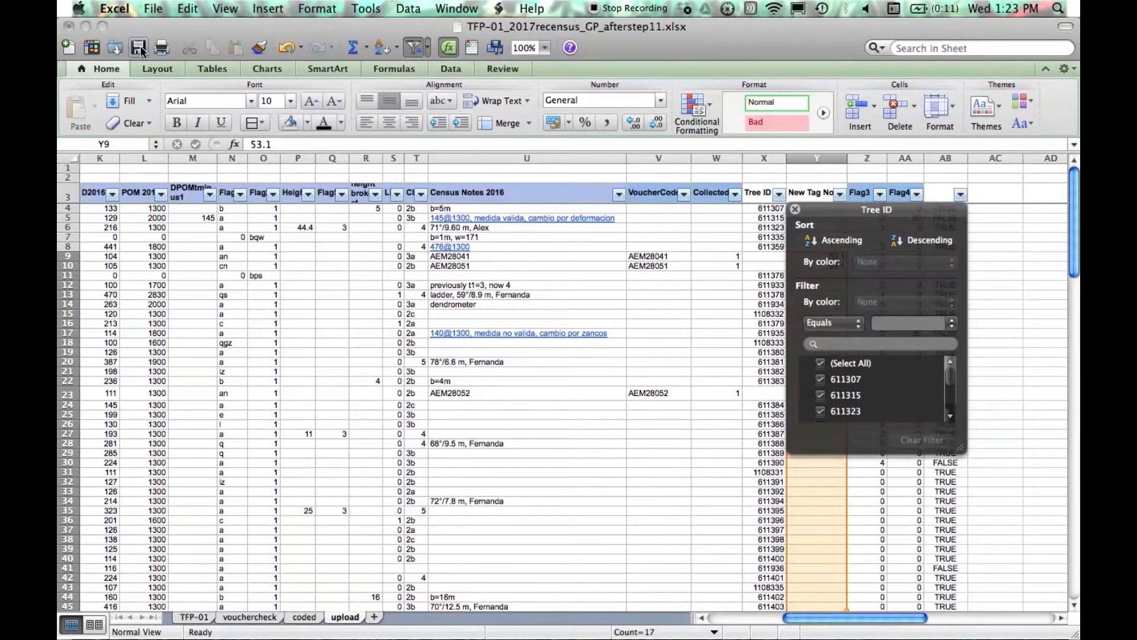
{"action": "left_click", "coordinate": [140, 51]}
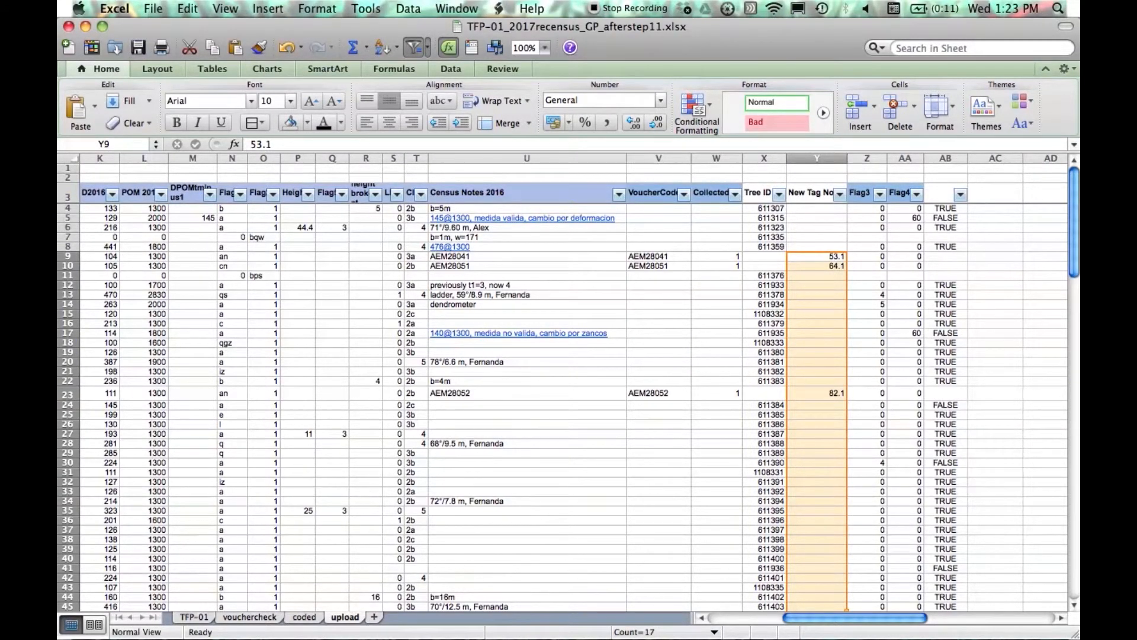